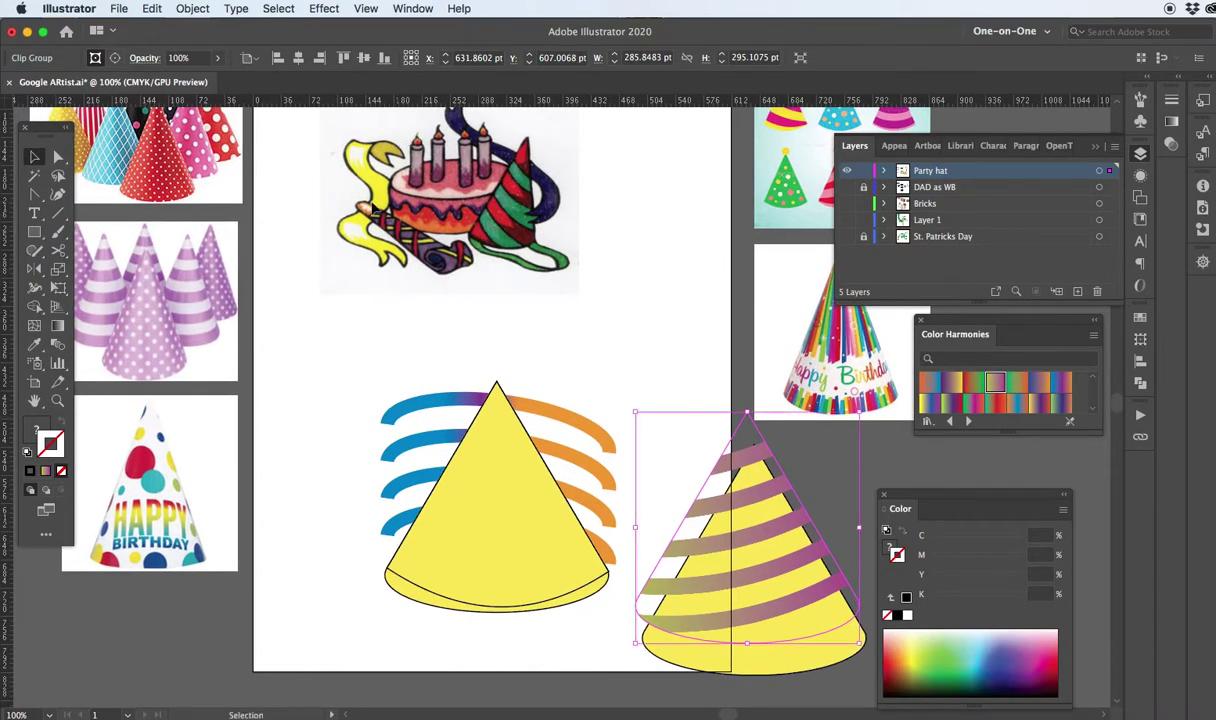
Step: Separate the yellow cone shapes and base ellipse from the stripes, moving them onto the pasteboard below and left of the artboard
left_click_drag(494, 480, 457, 371)
left_click_drag(325, 249, 553, 497)
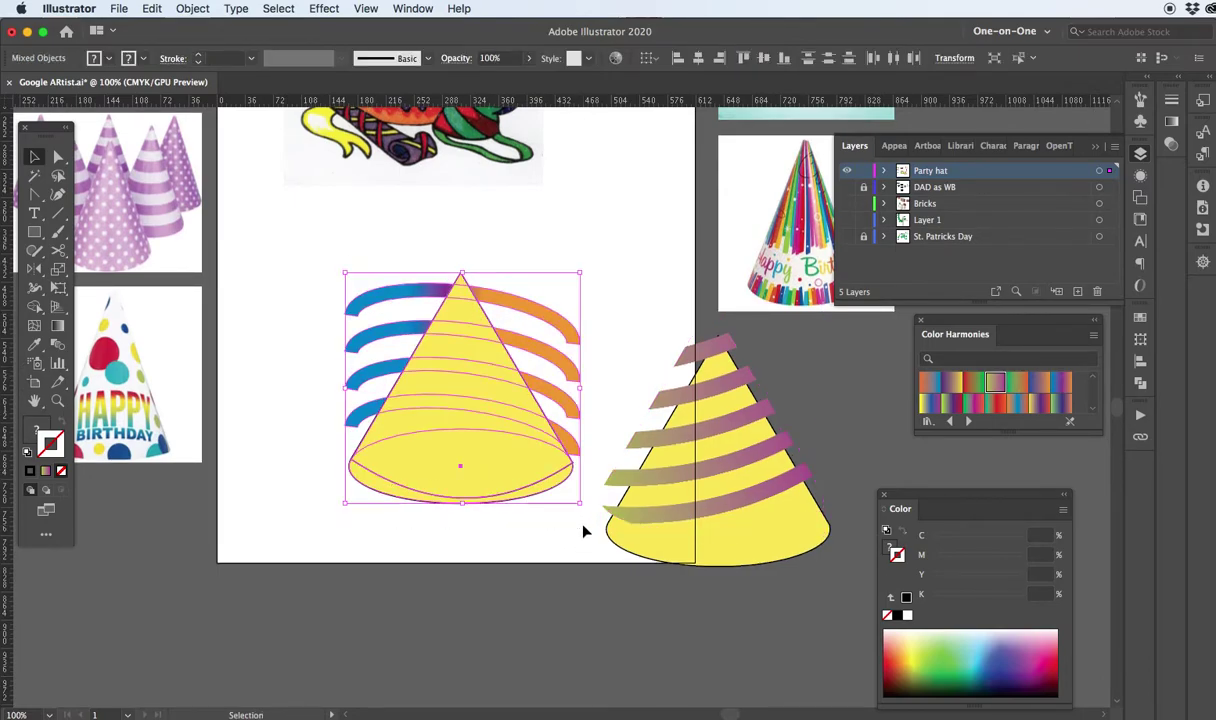
left_click(287, 444)
left_click(456, 380)
left_click_drag(450, 366, 352, 532)
left_click_drag(378, 476, 173, 674)
left_click_drag(455, 317, 174, 536)
Step: Move the group of four blue-to-orange gradient stripes off the artboard, beside the yellow cone pieces, and deselect it
left_click(528, 370)
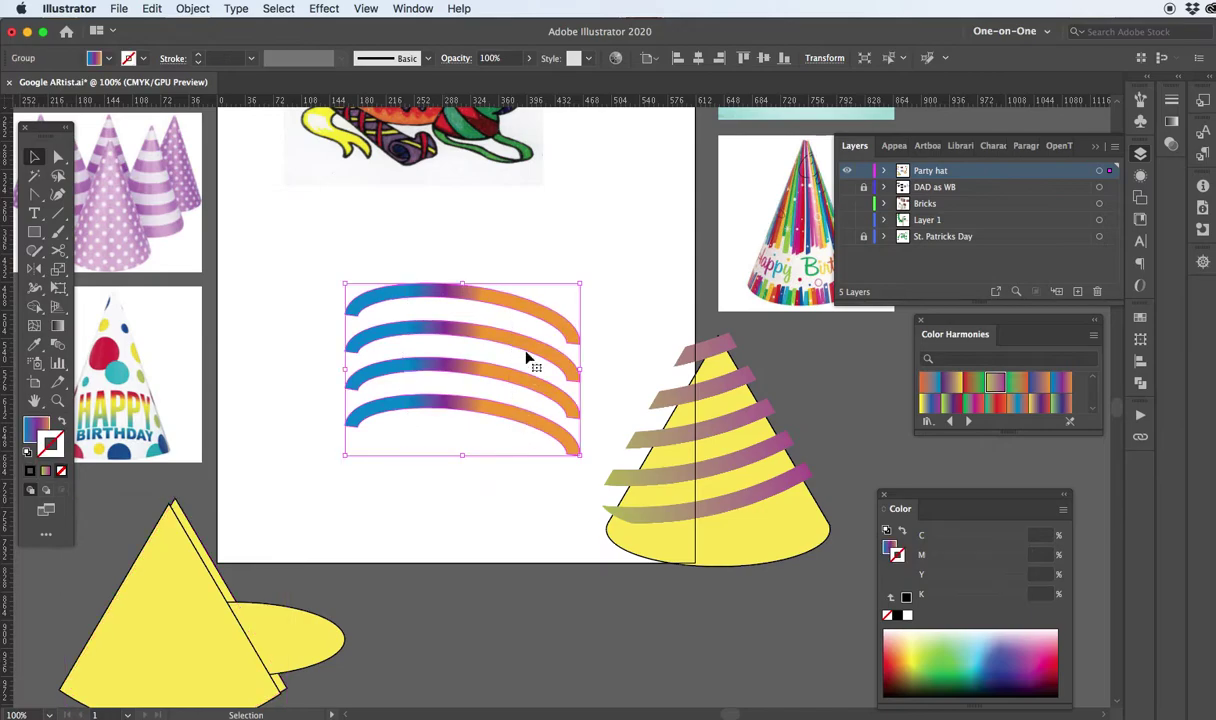
left_click_drag(517, 300, 440, 610)
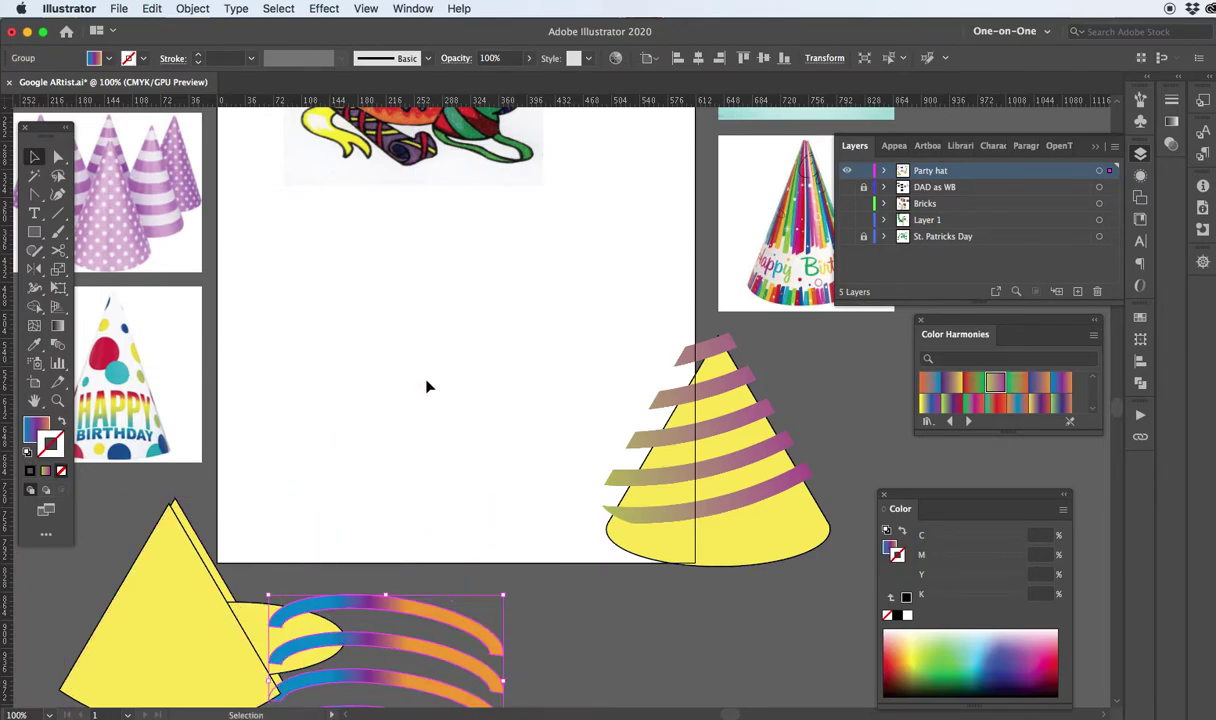
left_click(388, 351)
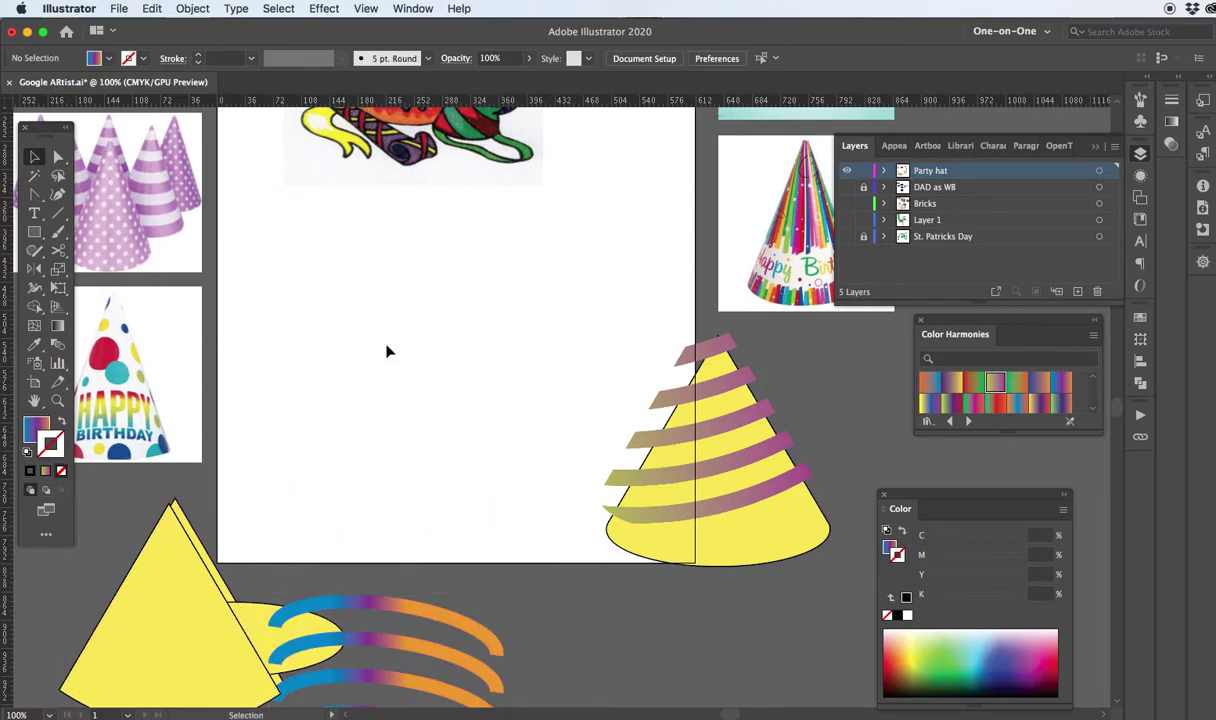
Step: Detach the shape tools group from the toolbox and float it over the artboard's upper edge
left_click(35, 234)
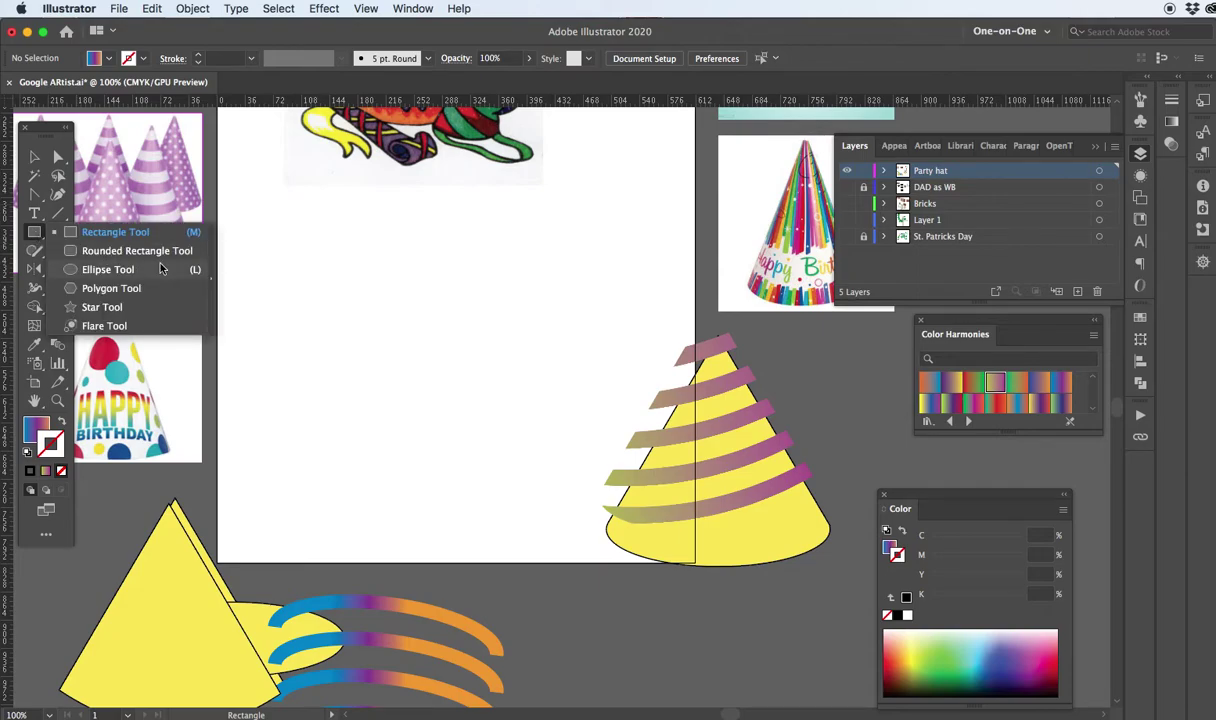
left_click(211, 279)
left_click_drag(150, 240, 314, 174)
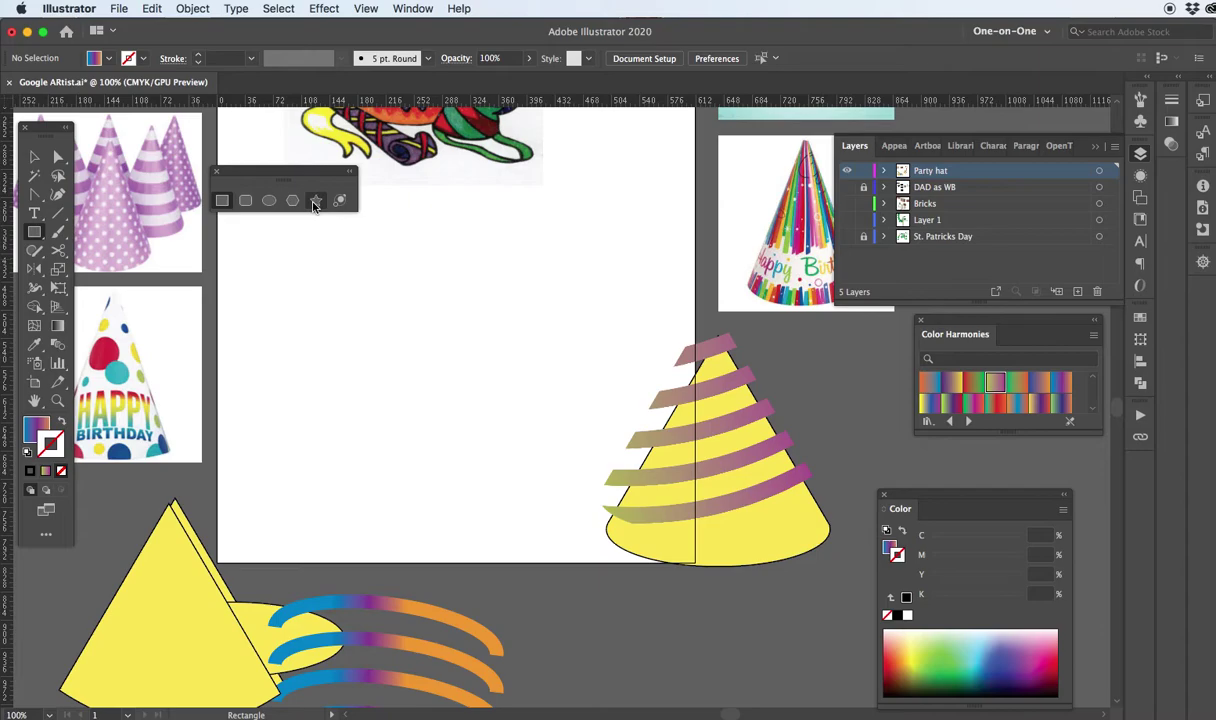
Step: Draw an upright three-sided polygon about 320 pt wide and 277 pt high on the empty artboard area
left_click(291, 200)
left_click_drag(412, 316, 536, 394)
key("Up")
key("Up")
key("Up")
key("Up")
key("Up")
key("Up")
key("Up")
key("Up")
key("Down")
key("Down")
key("Down")
key("Down")
key("Down")
key("Down")
key("Down")
key("Down")
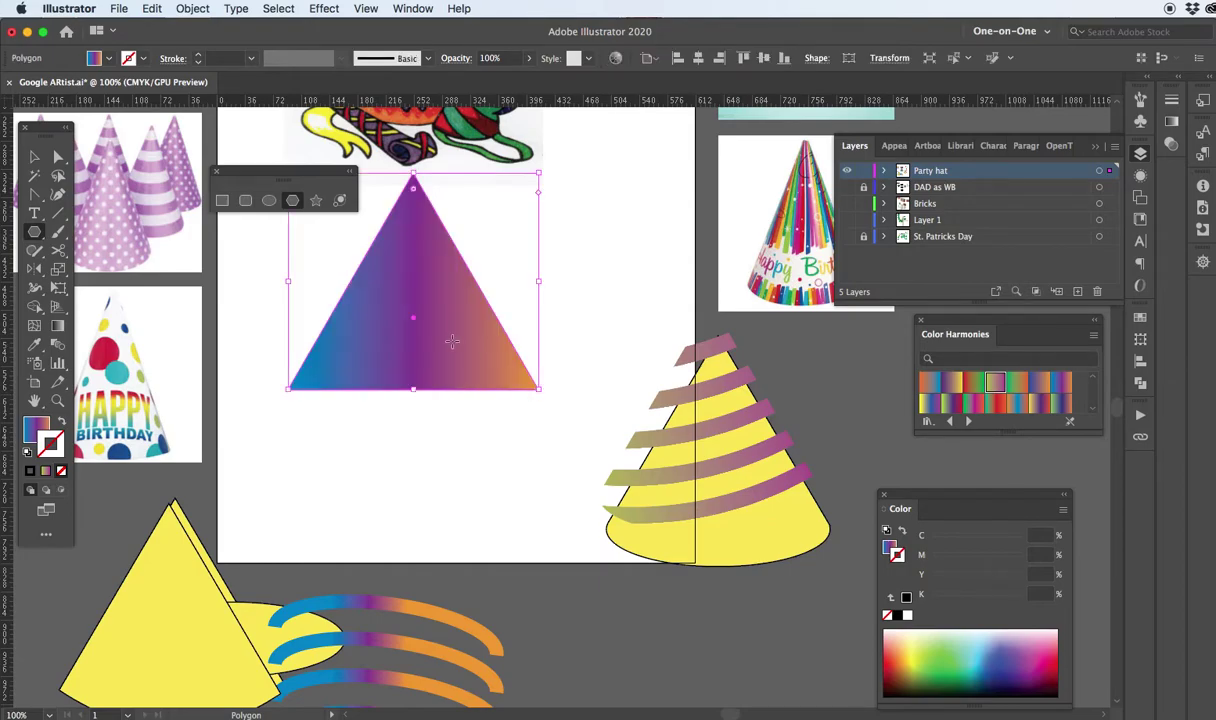
Step: Detach the pen tools group, including the Anchor Point tool, and float it below the shape tools
key("space")
left_click_drag(441, 327, 467, 356)
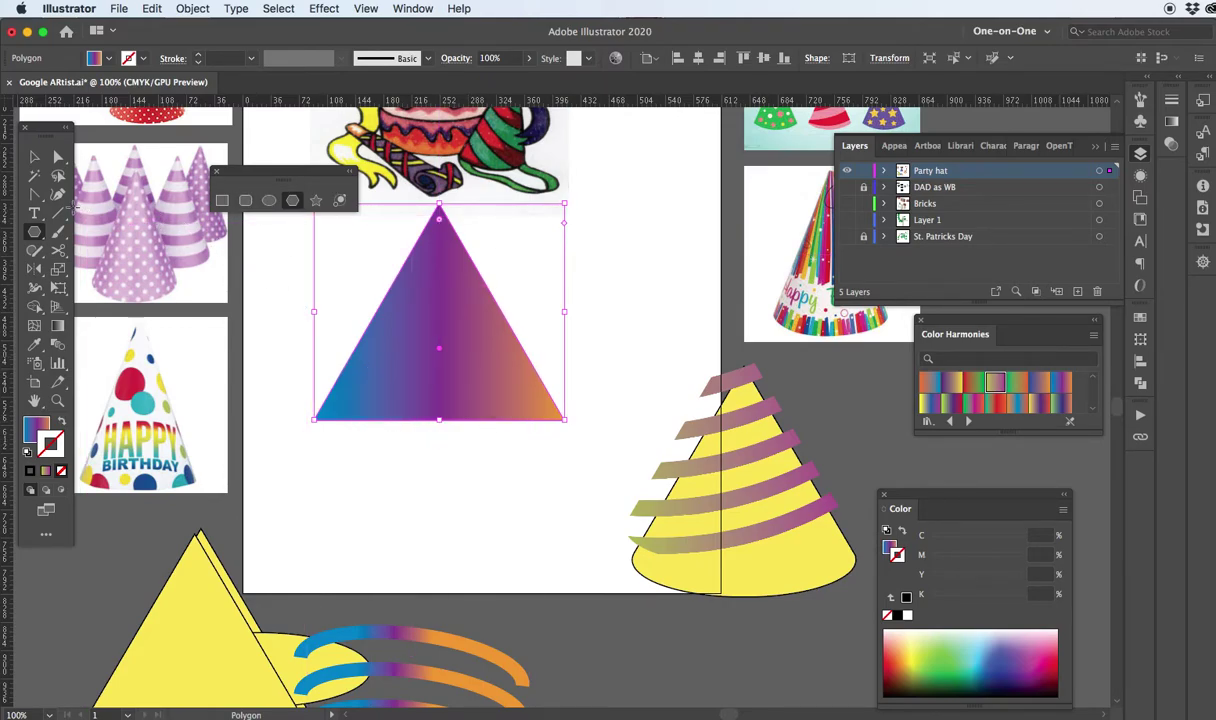
left_click_drag(33, 192, 222, 218)
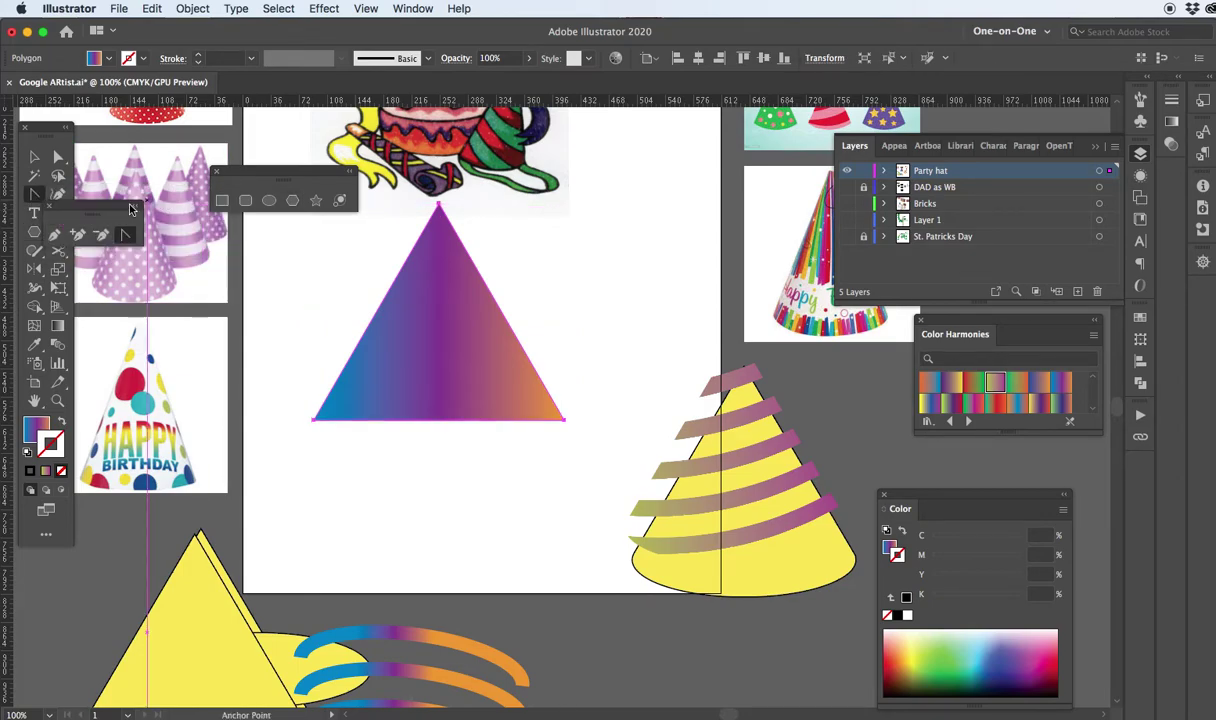
left_click_drag(125, 215, 232, 232)
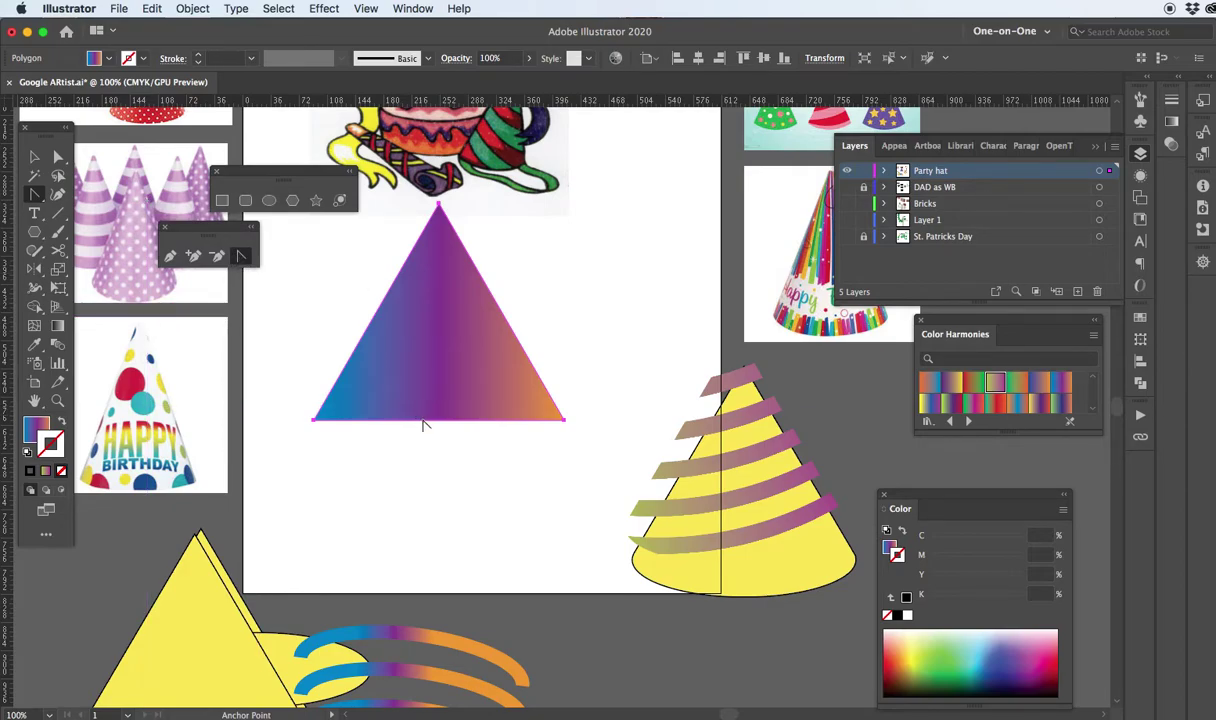
Step: Try bowing the triangle's slanted sides outward with the Anchor Point tool, and undo the changes
left_click_drag(502, 312, 520, 289)
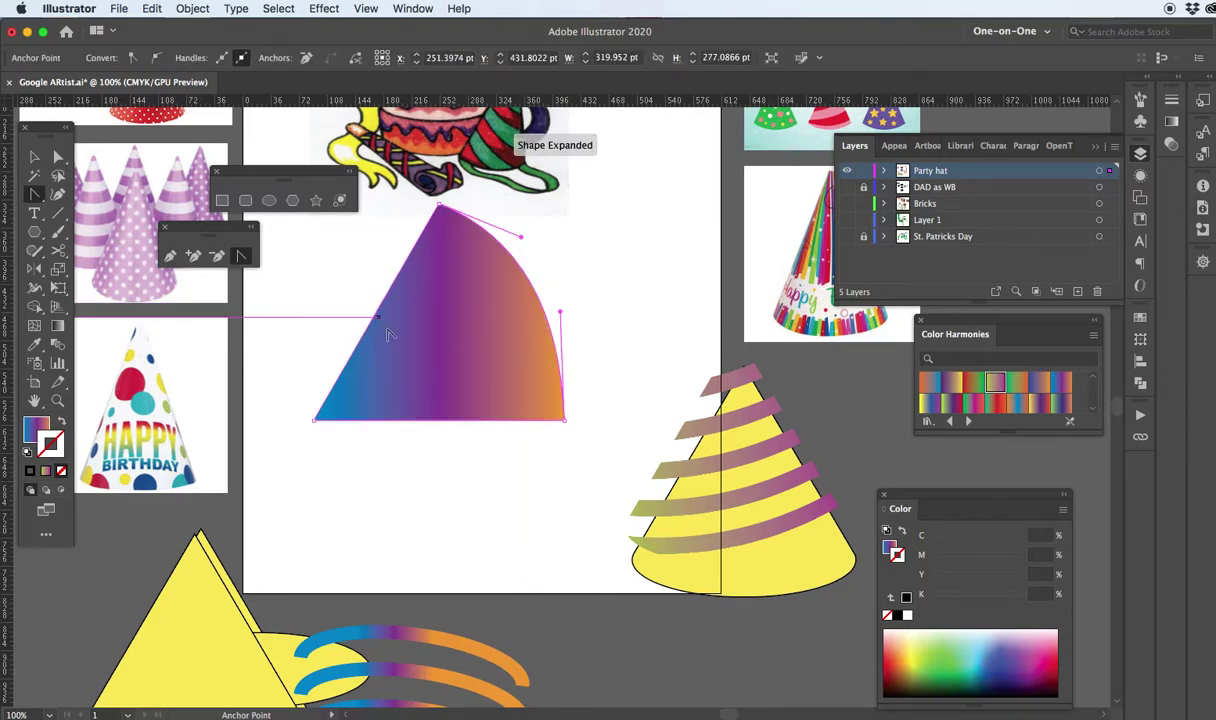
left_click_drag(380, 331, 402, 347)
key("super+z")
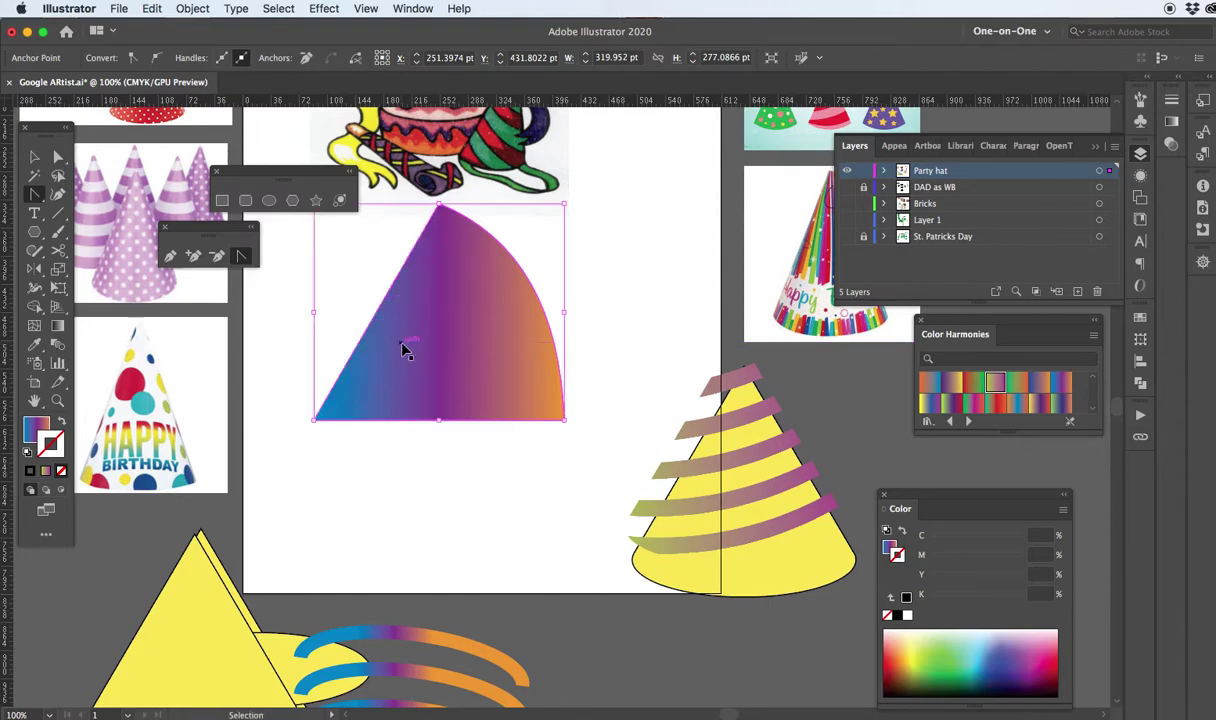
key("super+z")
Step: Try bowing the triangle's base downward with the Anchor Point tool, and undo the curve
left_click_drag(437, 432, 441, 461)
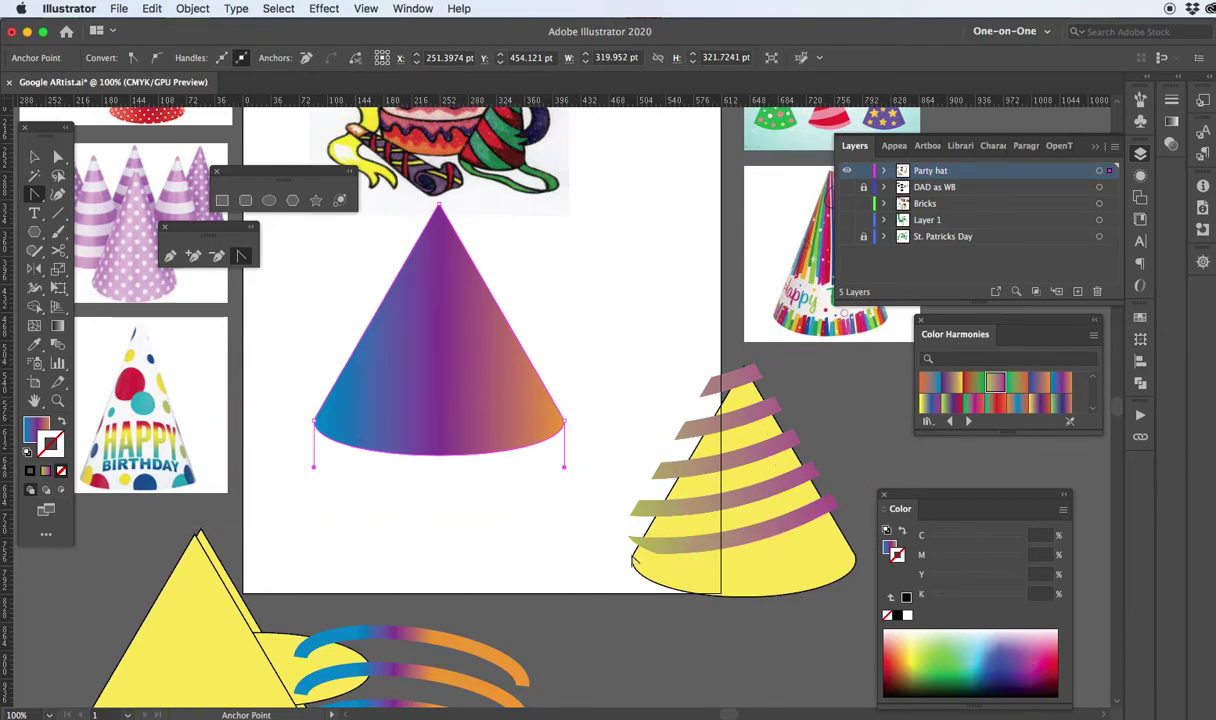
key("v")
key("ctrl+z")
Step: Duplicate the gradient triangle directly to its right, level with it, and reselect the original
key("v")
left_click_drag(351, 407, 642, 403)
left_click(419, 353)
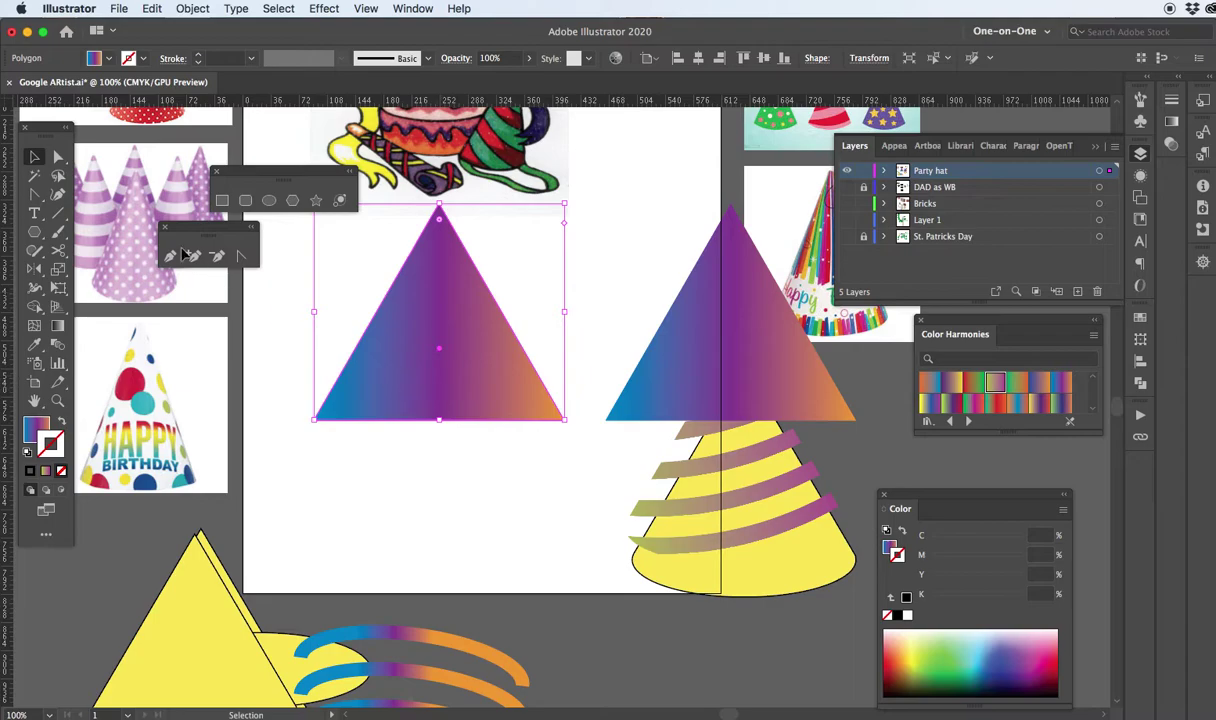
Step: Bow the original triangle's base downward into a symmetrical rounded bottom with the Anchor Point tool, making the shape about 314 pt high
left_click(239, 258)
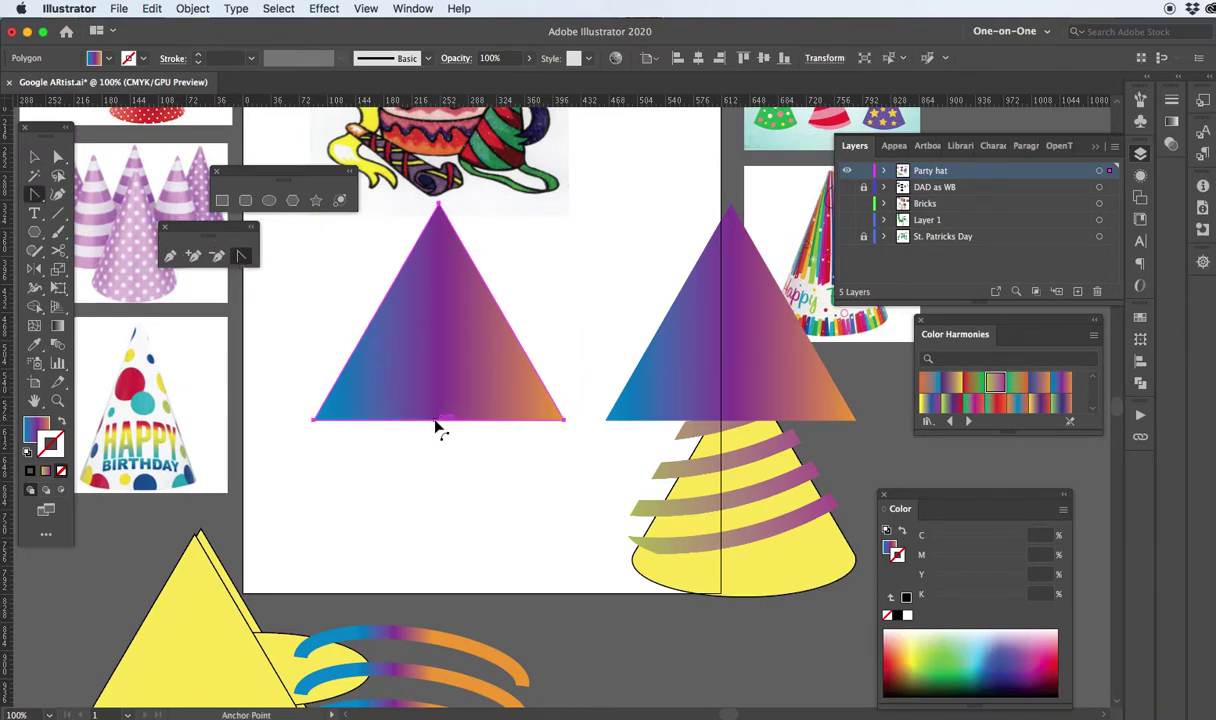
left_click_drag(438, 435, 437, 456)
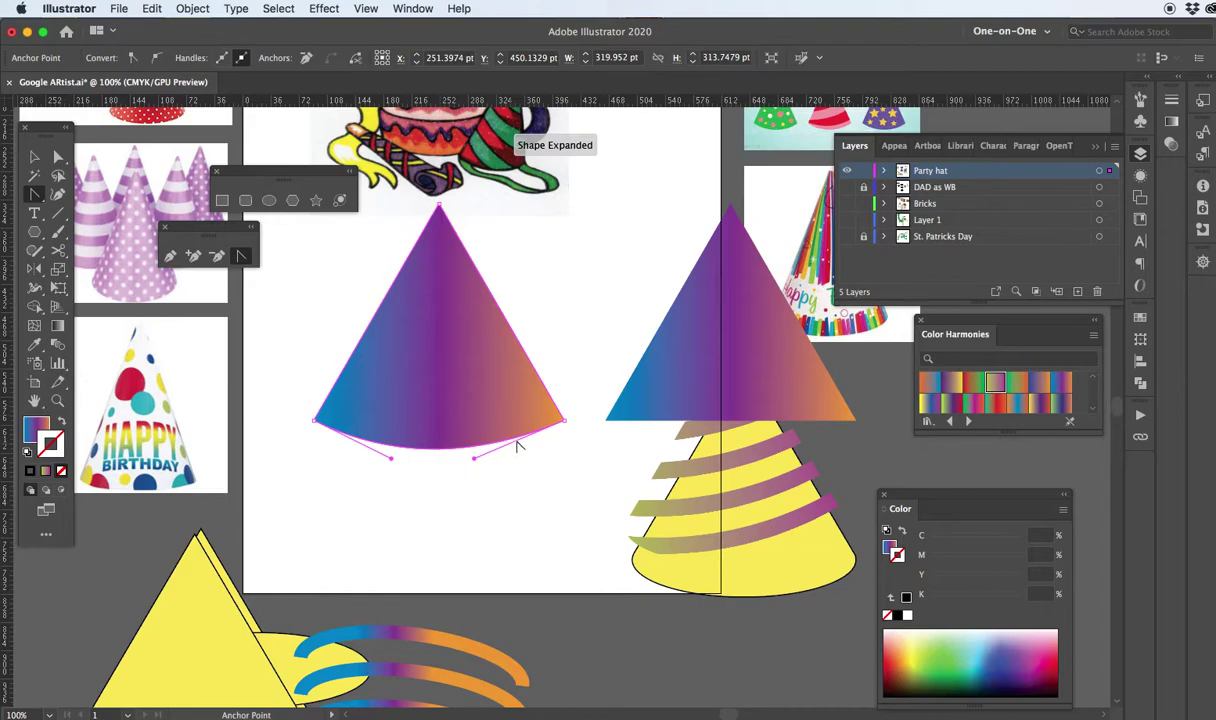
key("super+z")
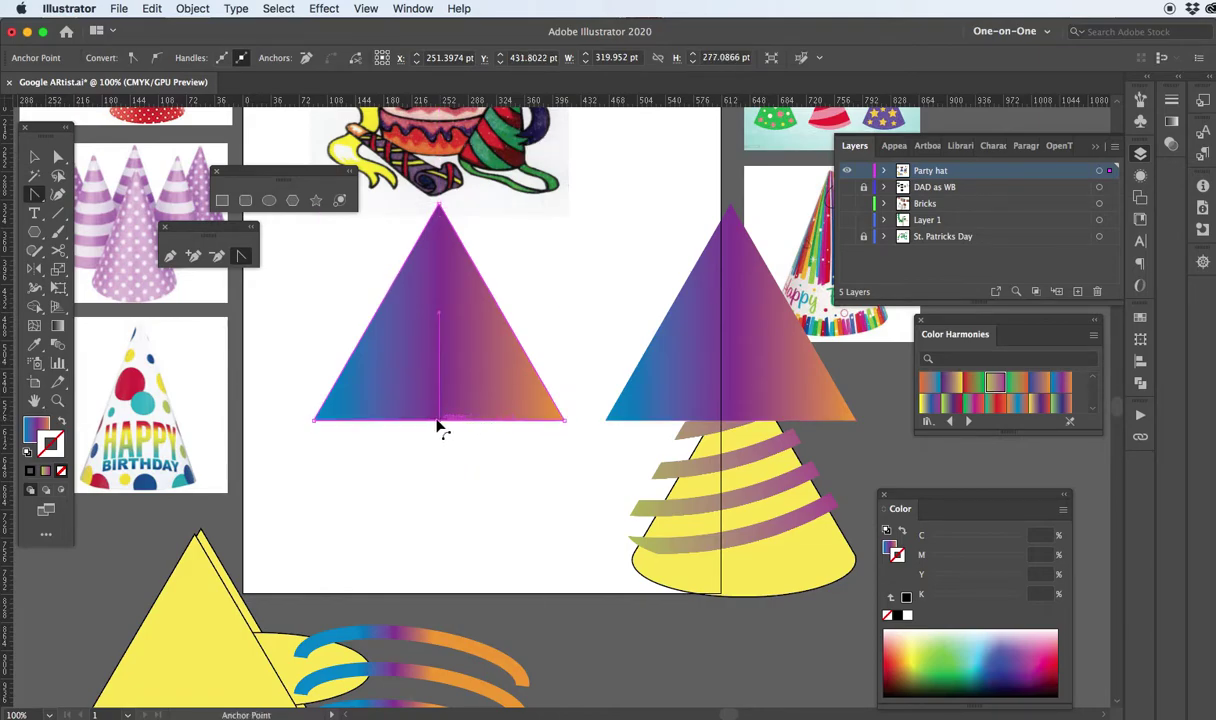
left_click_drag(442, 428, 447, 457)
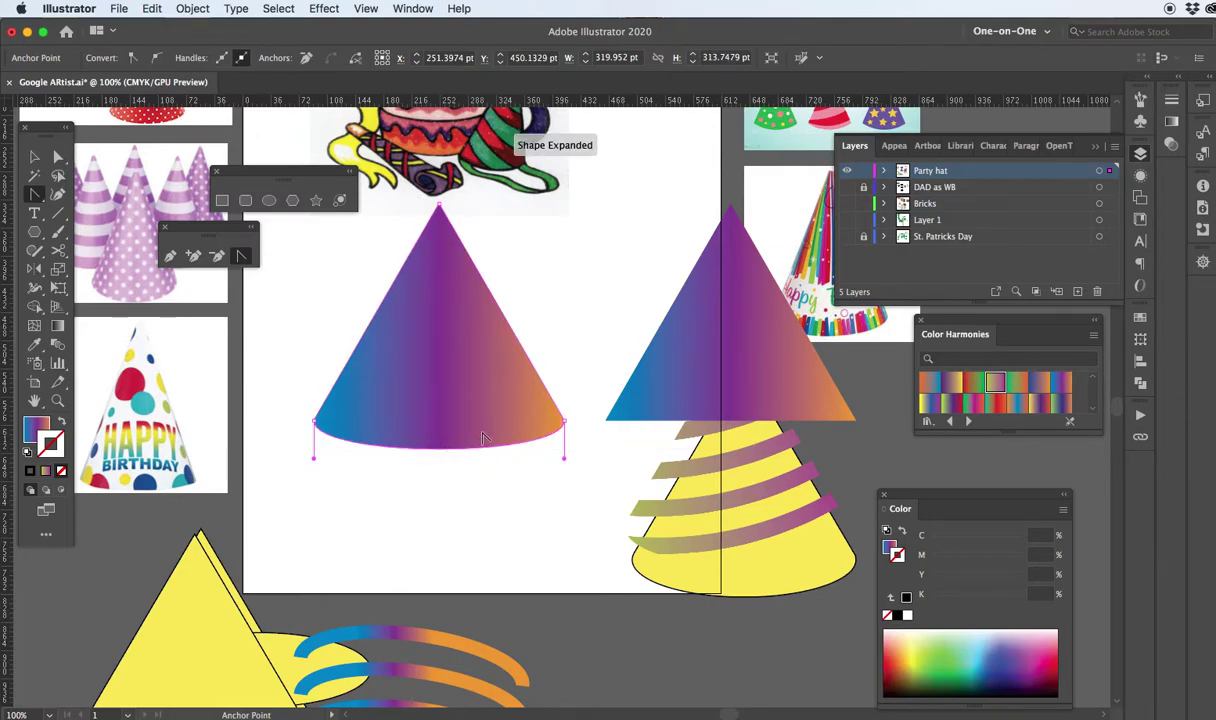
Step: Move the rounded cone down over the striped yellow hat, and bring the straight triangle copy back onto the artboard
left_click(34, 156)
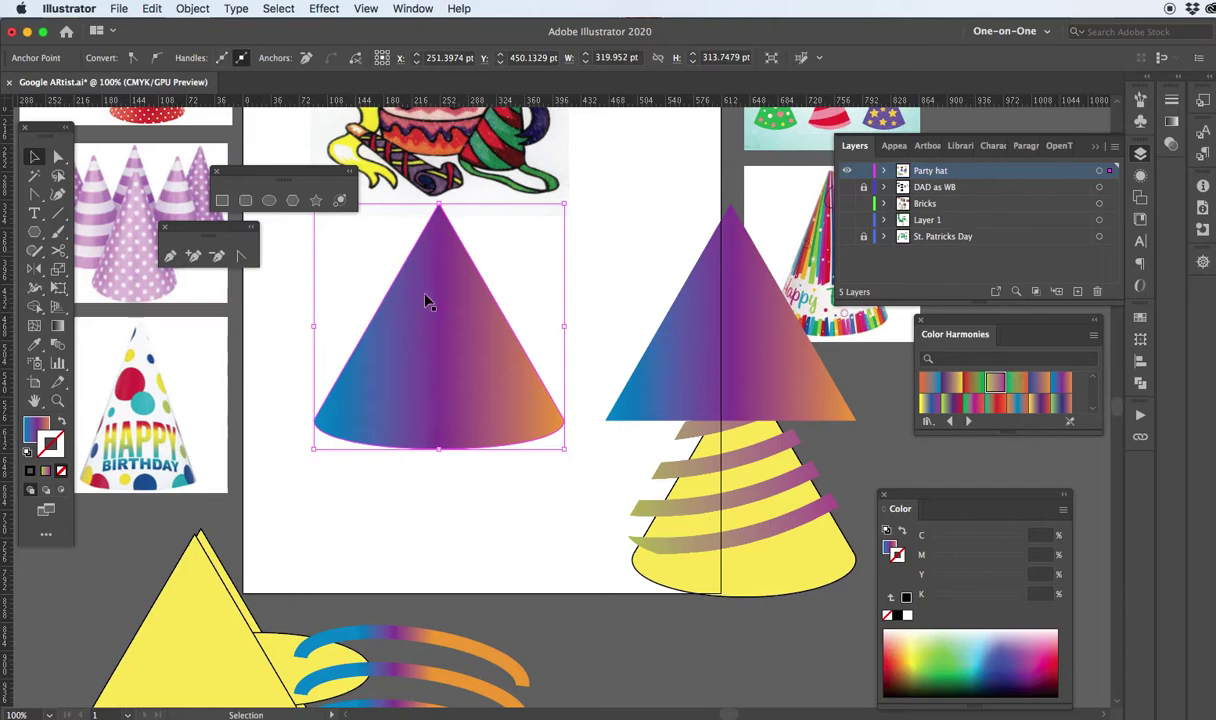
left_click_drag(428, 296, 690, 516)
left_click_drag(651, 333, 343, 362)
Step: Draw a flat ellipse as wide as the triangle's base directly beneath it, filled yellow with C 6.27, M 13.73, Y 100, K 0
left_click_drag(34, 231, 90, 269)
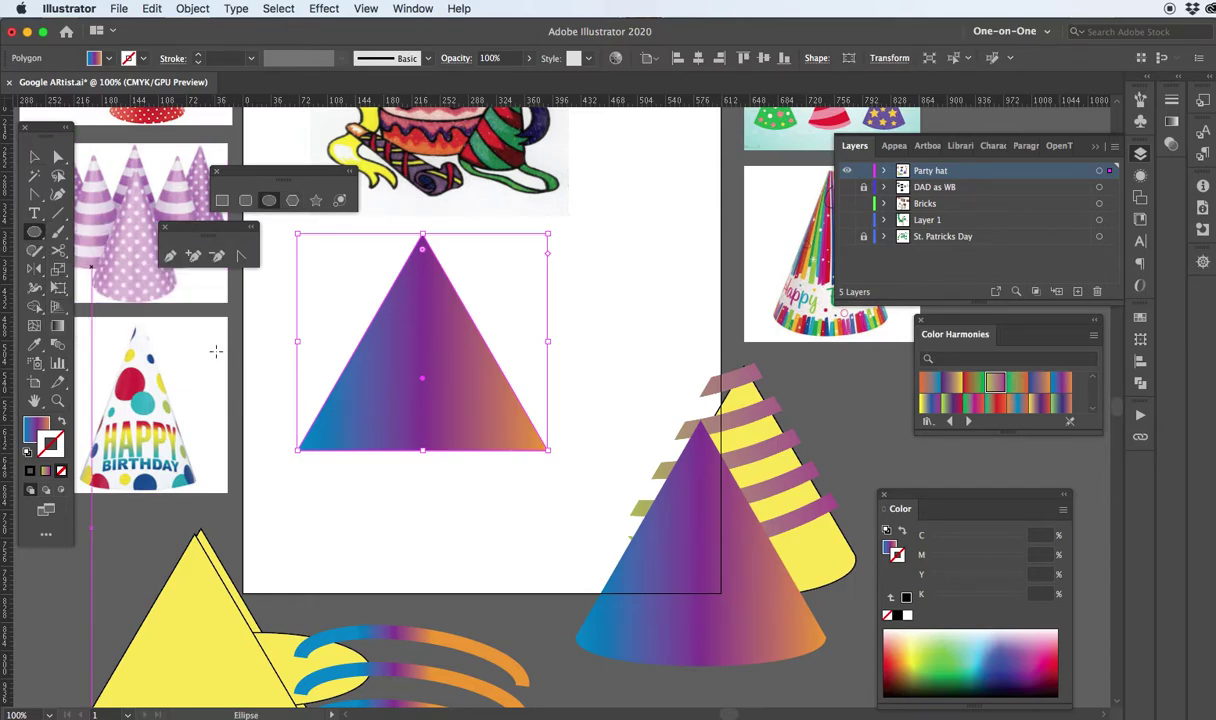
left_click(264, 393, "super")
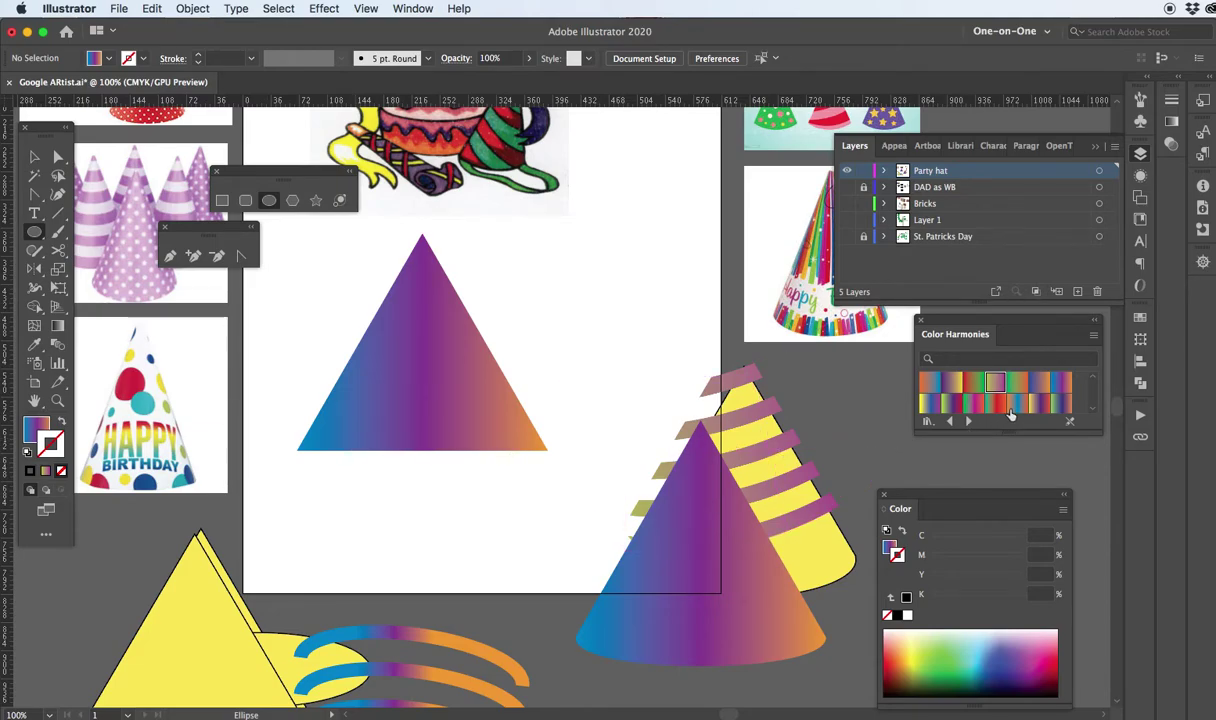
left_click(1010, 416)
left_click(912, 657)
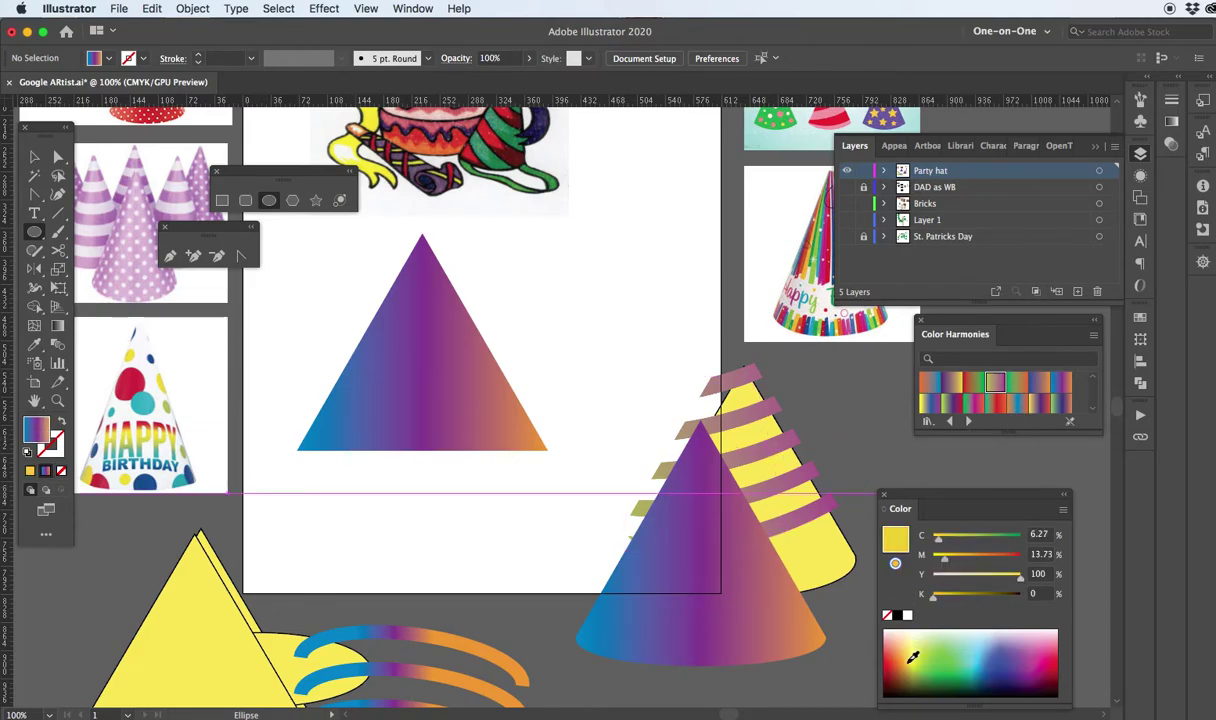
left_click(903, 546)
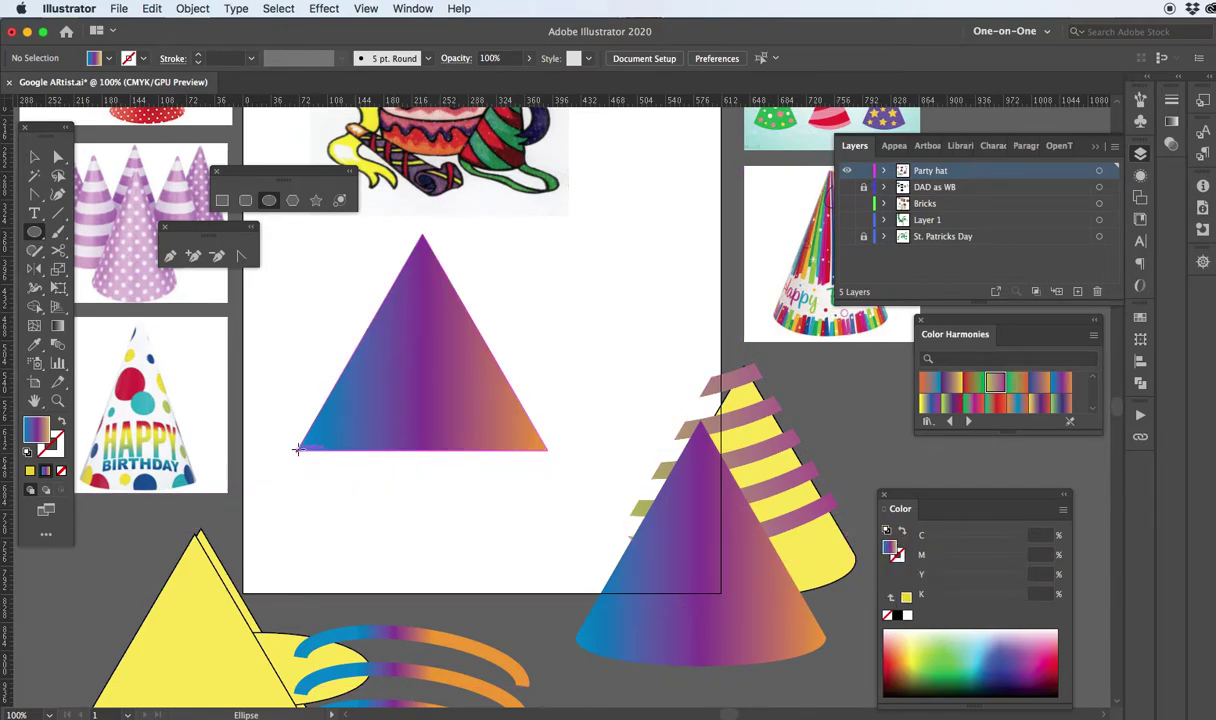
left_click_drag(297, 449, 547, 522)
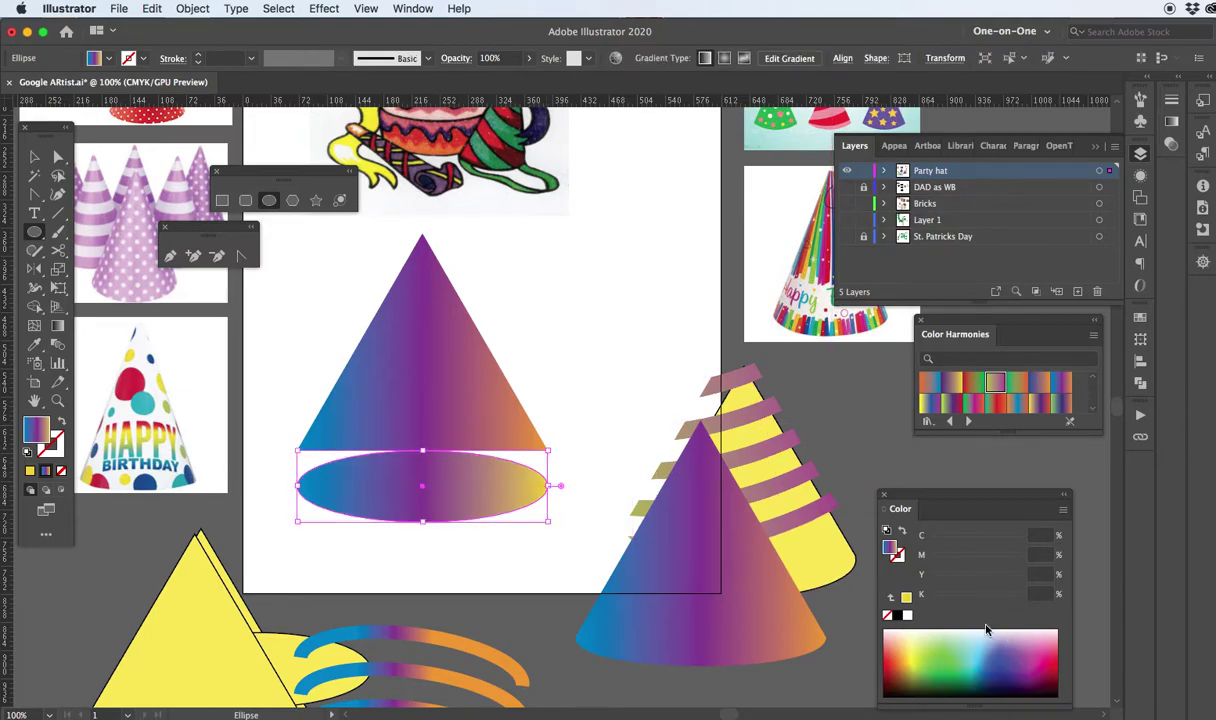
left_click(906, 598)
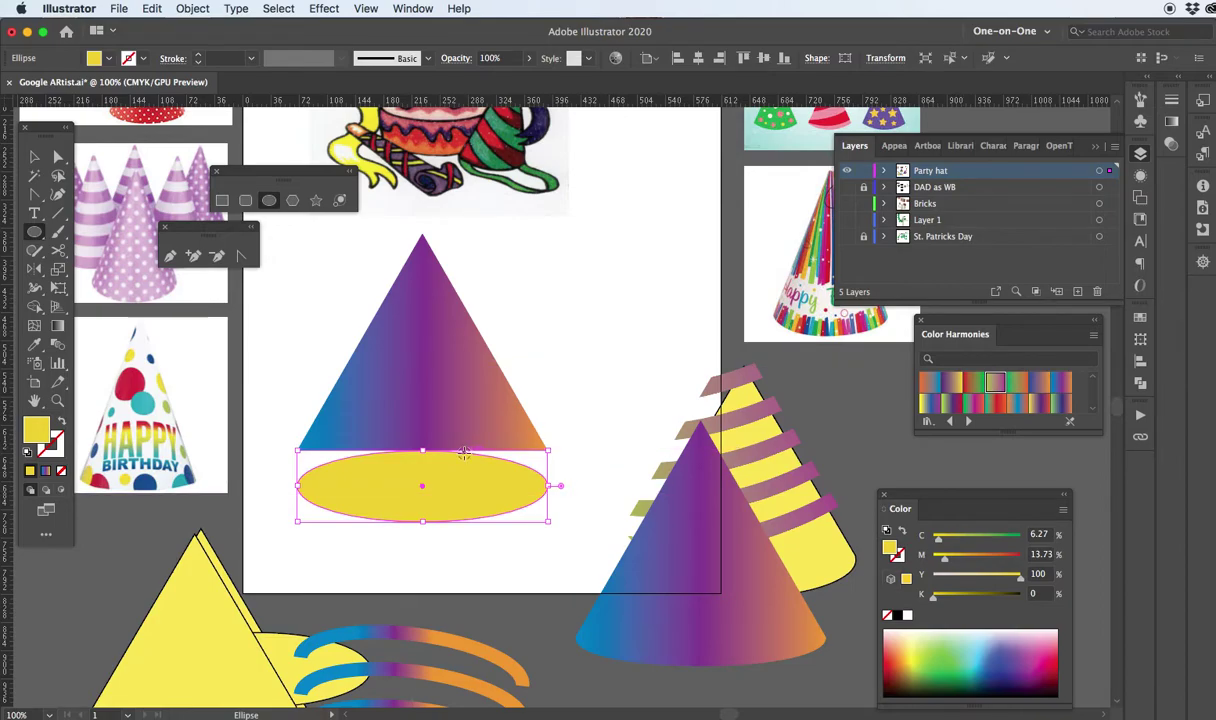
Step: Move the yellow ellipse straight up so its left anchor snaps to the triangle's bottom-left corner
scroll(464, 453, "up", 1)
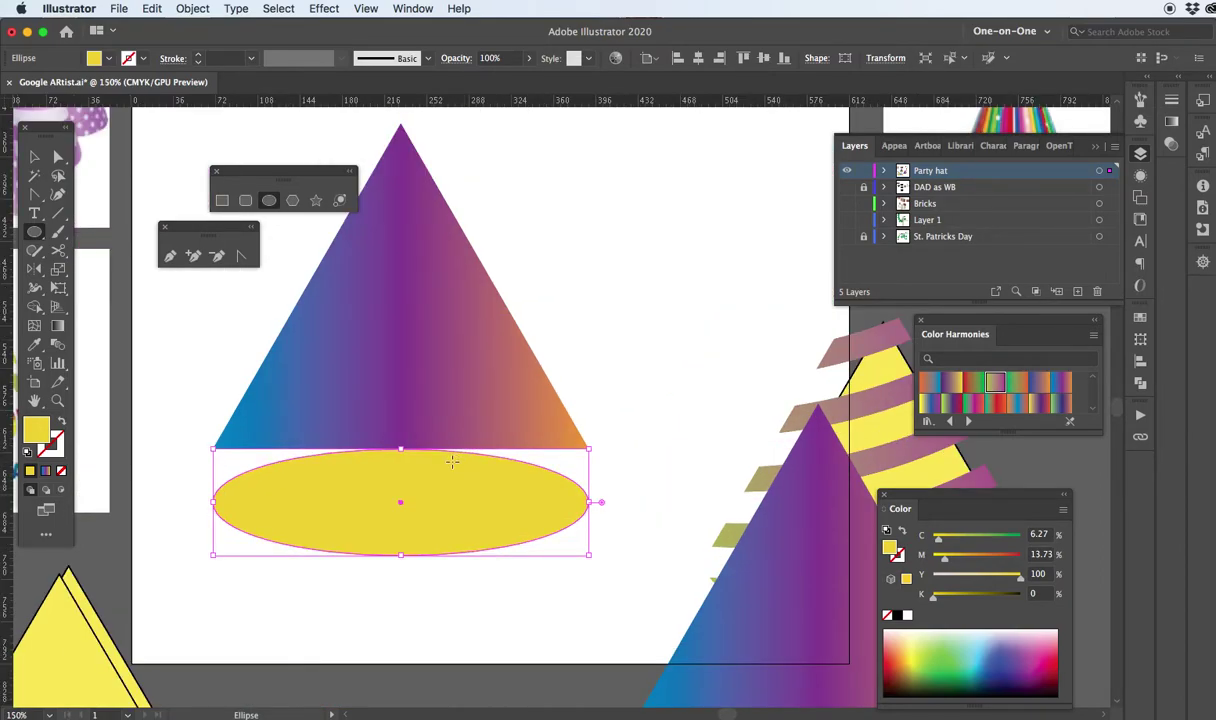
key("v")
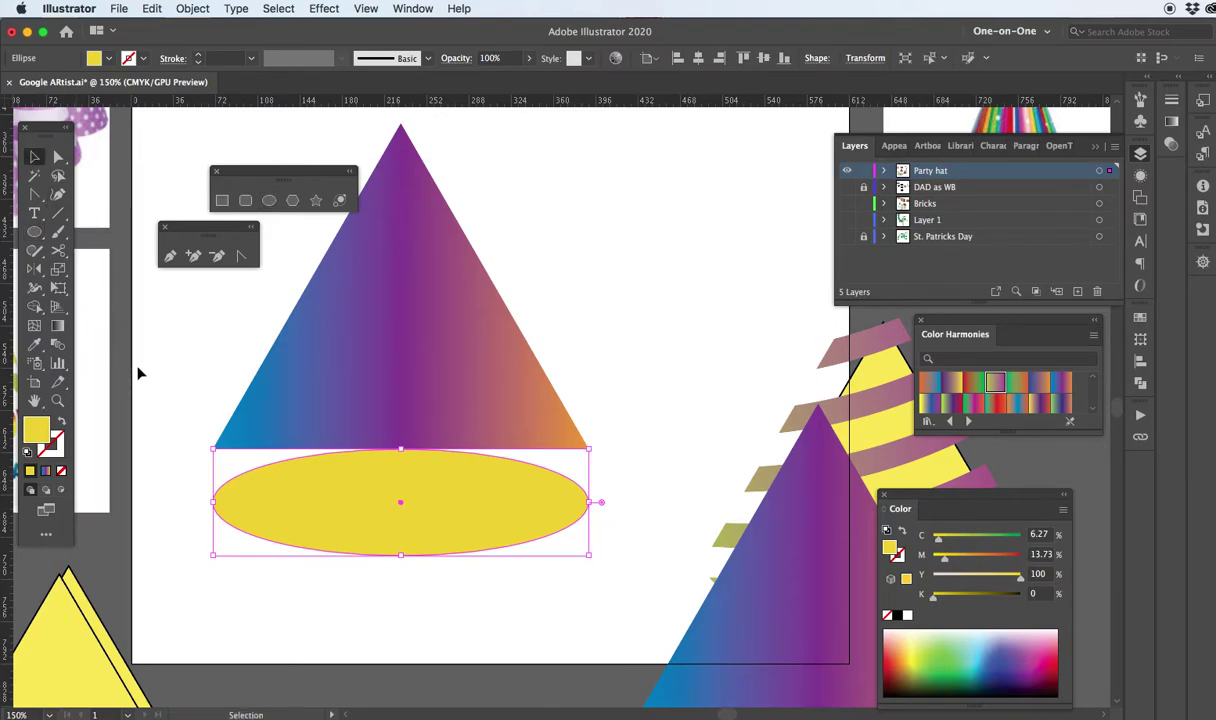
left_click(167, 400)
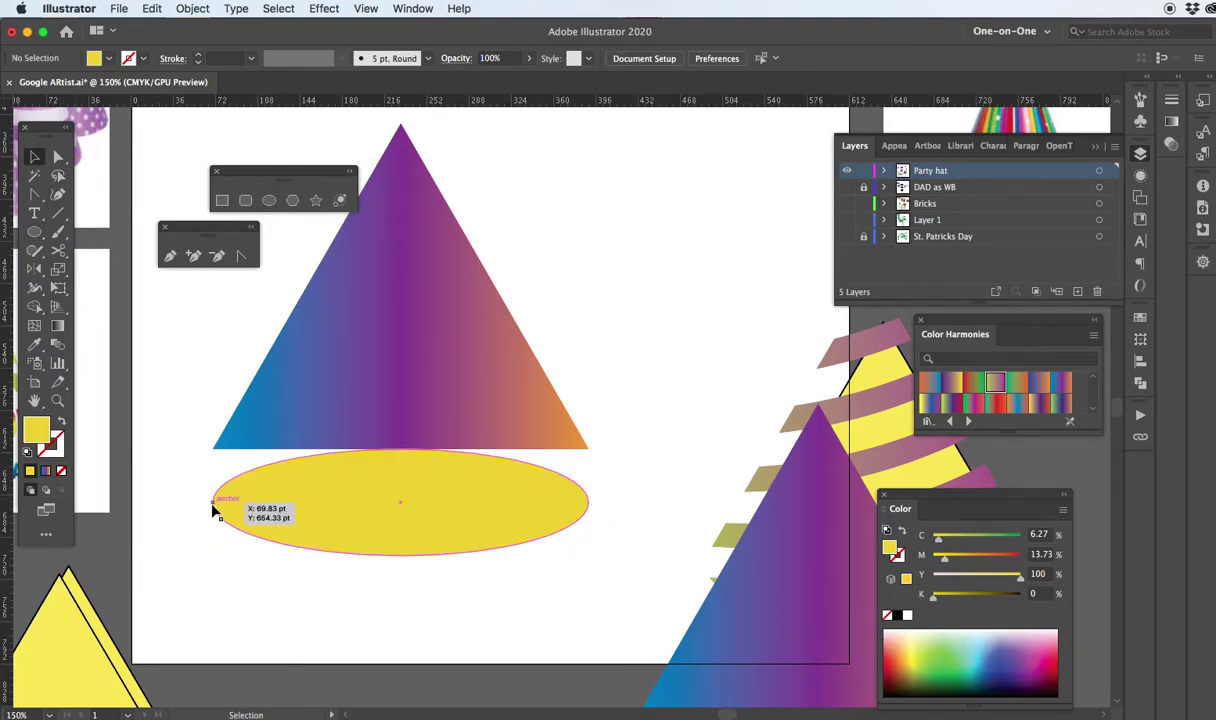
left_click_drag(213, 508, 217, 451)
key("shift")
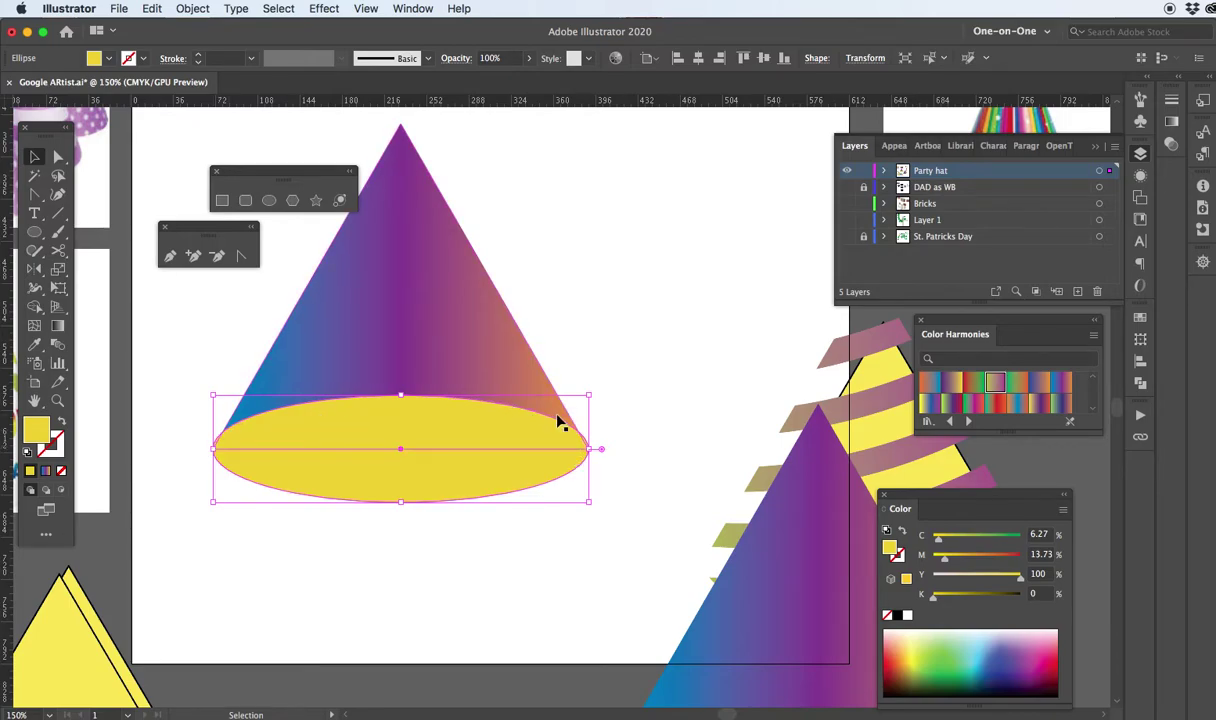
Step: Try shifting the anchor at the triangle's bottom-left corner with the Direct Selection tool, and undo the change
left_click_drag(689, 459, 577, 355)
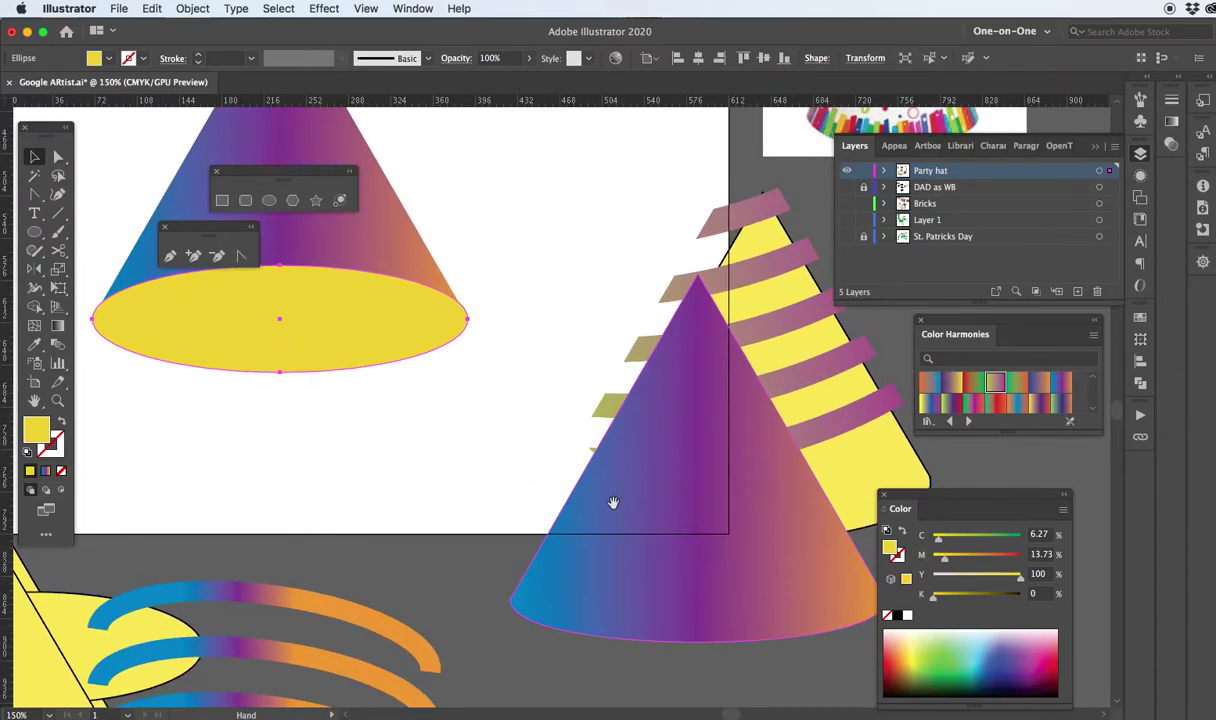
left_click_drag(423, 427, 518, 579)
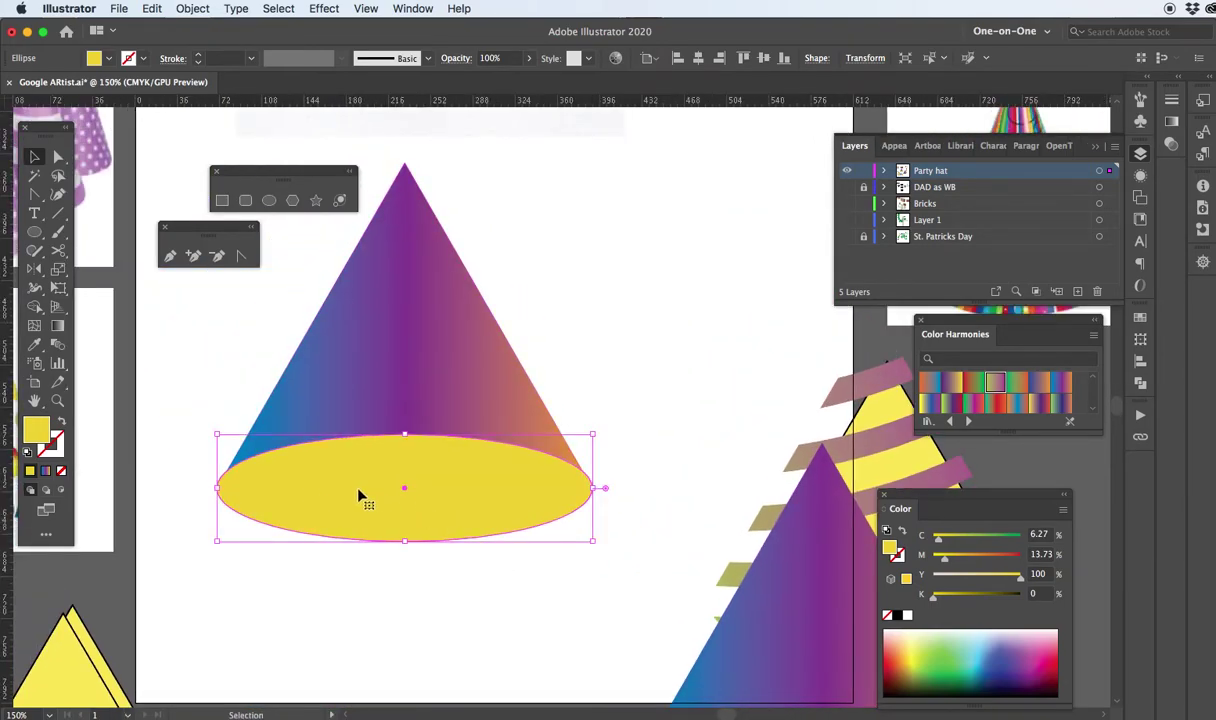
left_click(290, 410)
key("a")
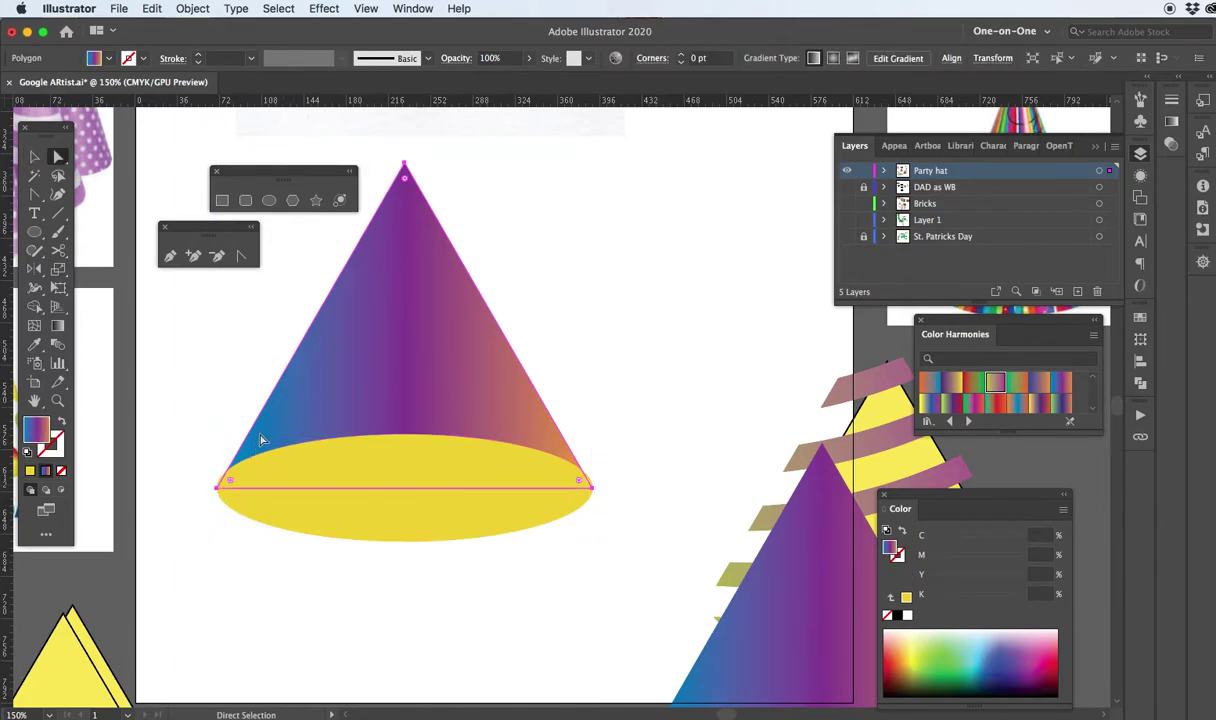
left_click(217, 491)
left_click_drag(217, 490, 218, 481)
key("super+z")
Step: Move the gradient triangle straight up slightly so its base corners sit just above the yellow ellipse's side anchors
left_click(197, 461)
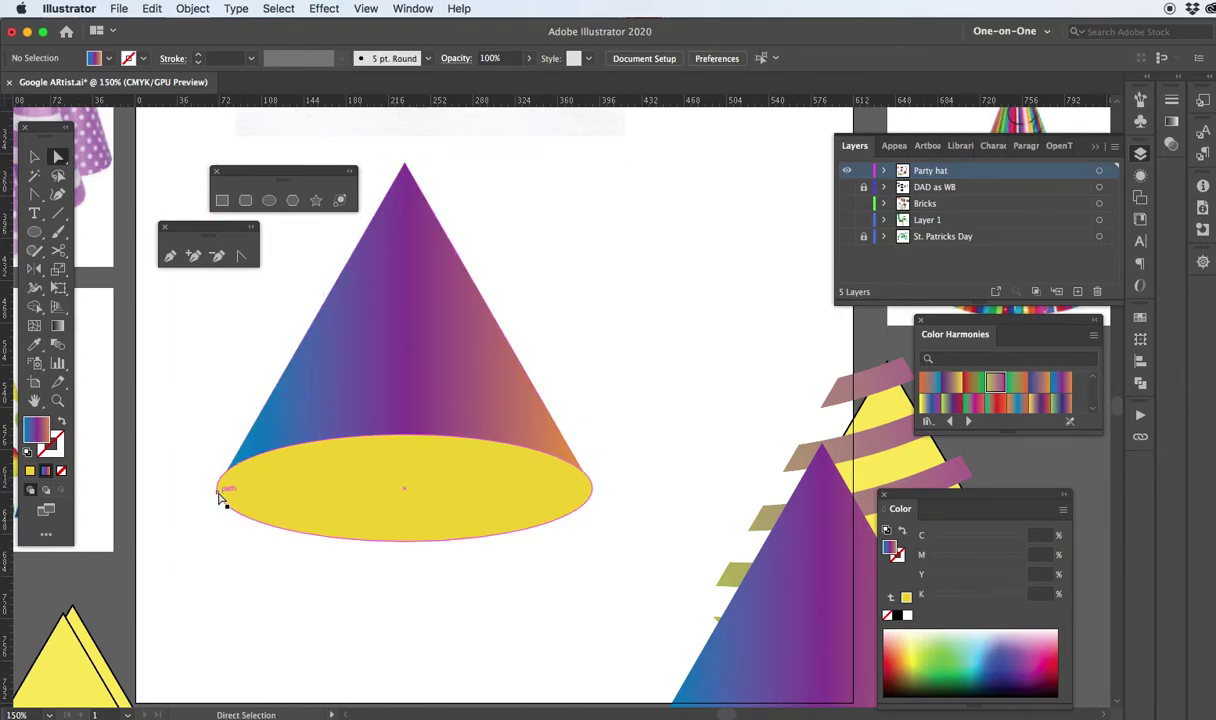
left_click_drag(218, 491, 221, 489)
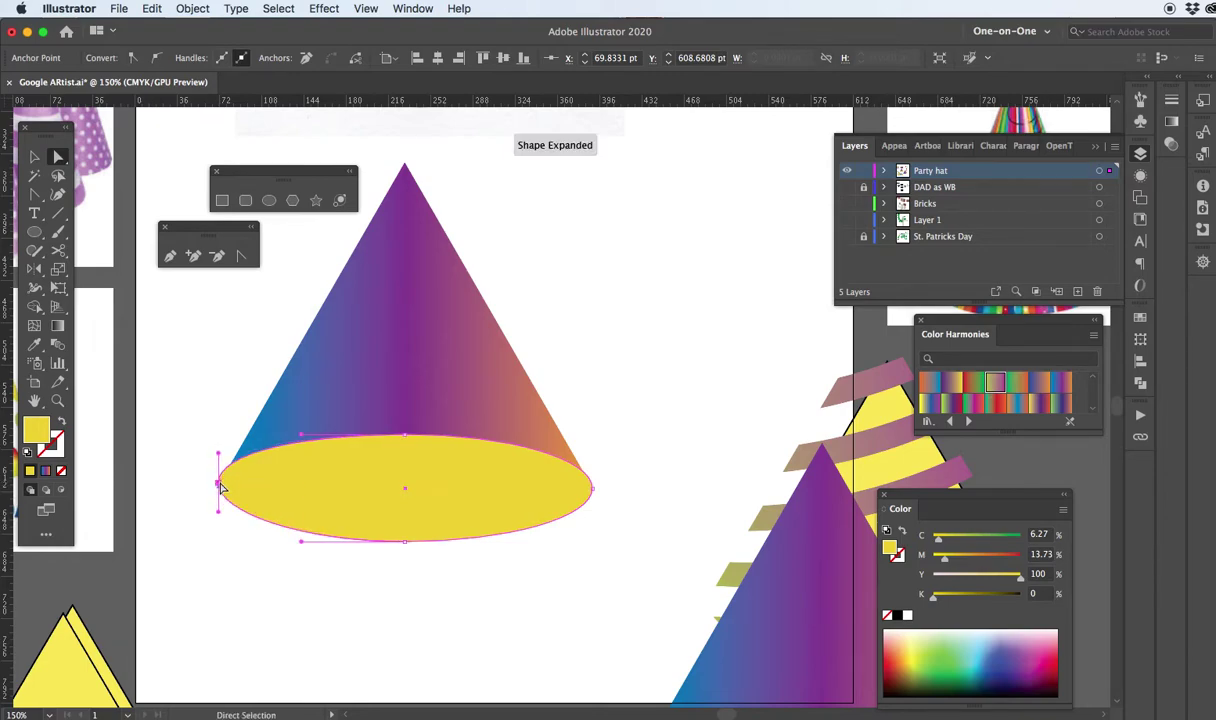
left_click(284, 409)
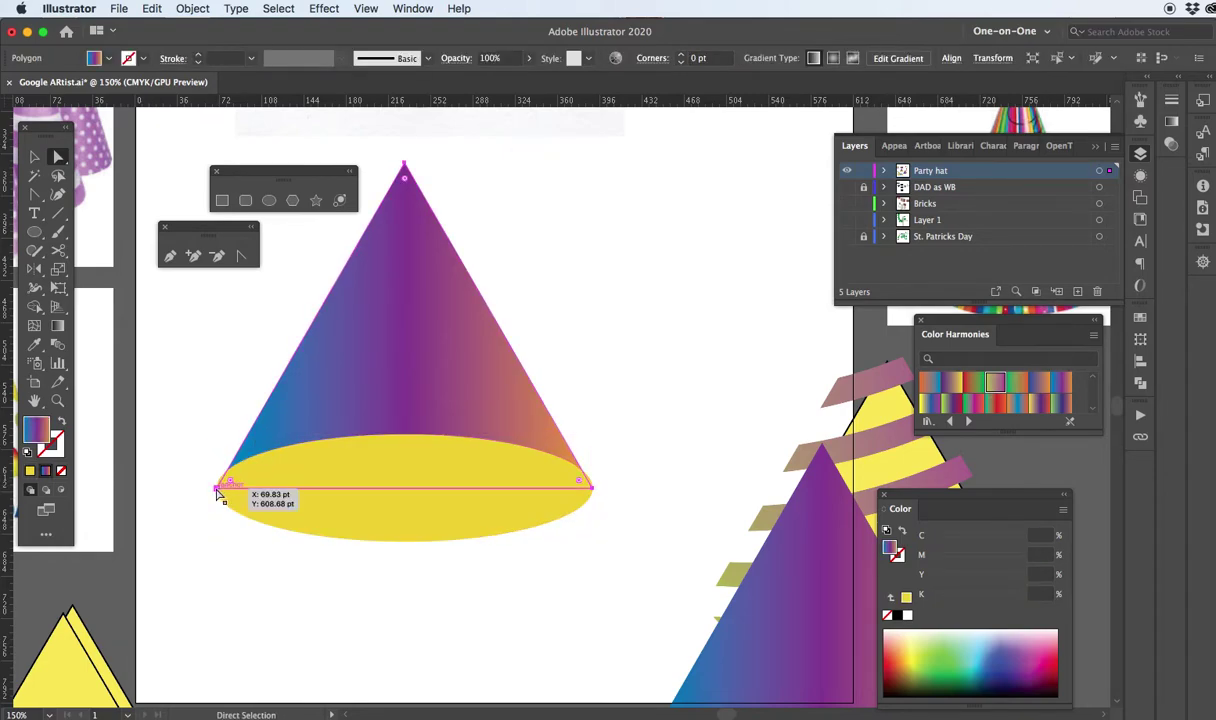
left_click_drag(218, 493, 222, 486)
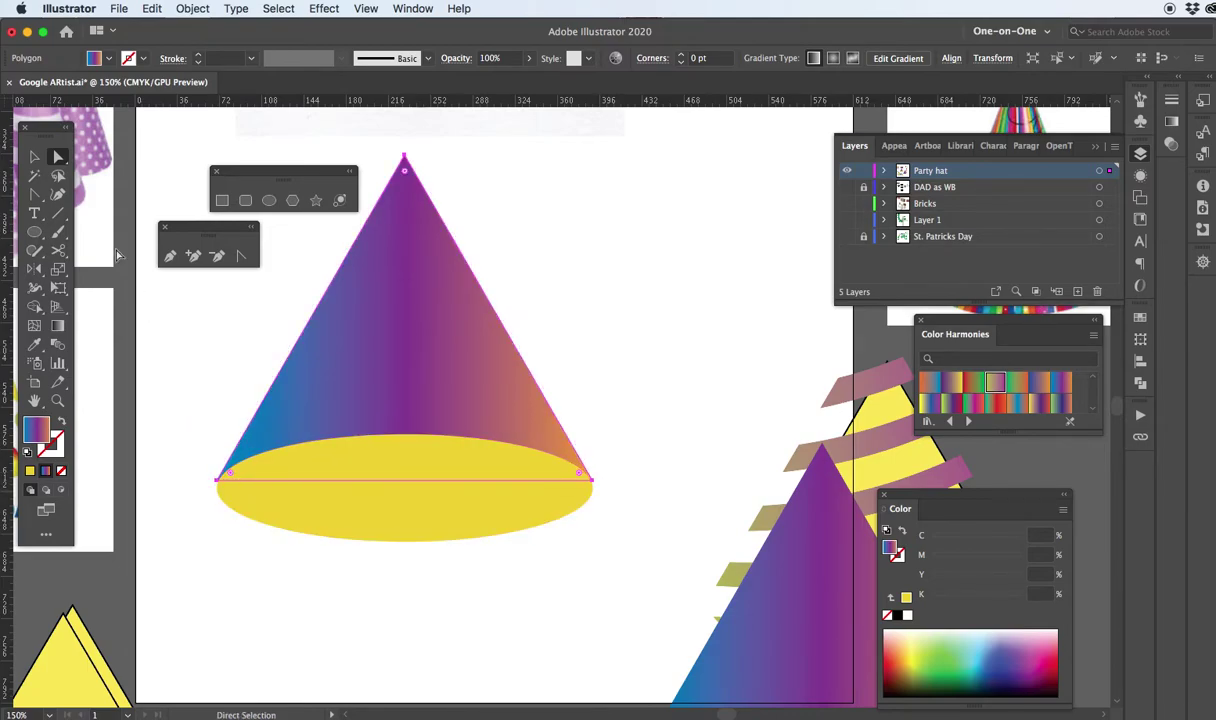
Step: Select the triangle and the ellipse together, merge them into one round-based cone with the Shape Builder tool, and deselect it
left_click(34, 155)
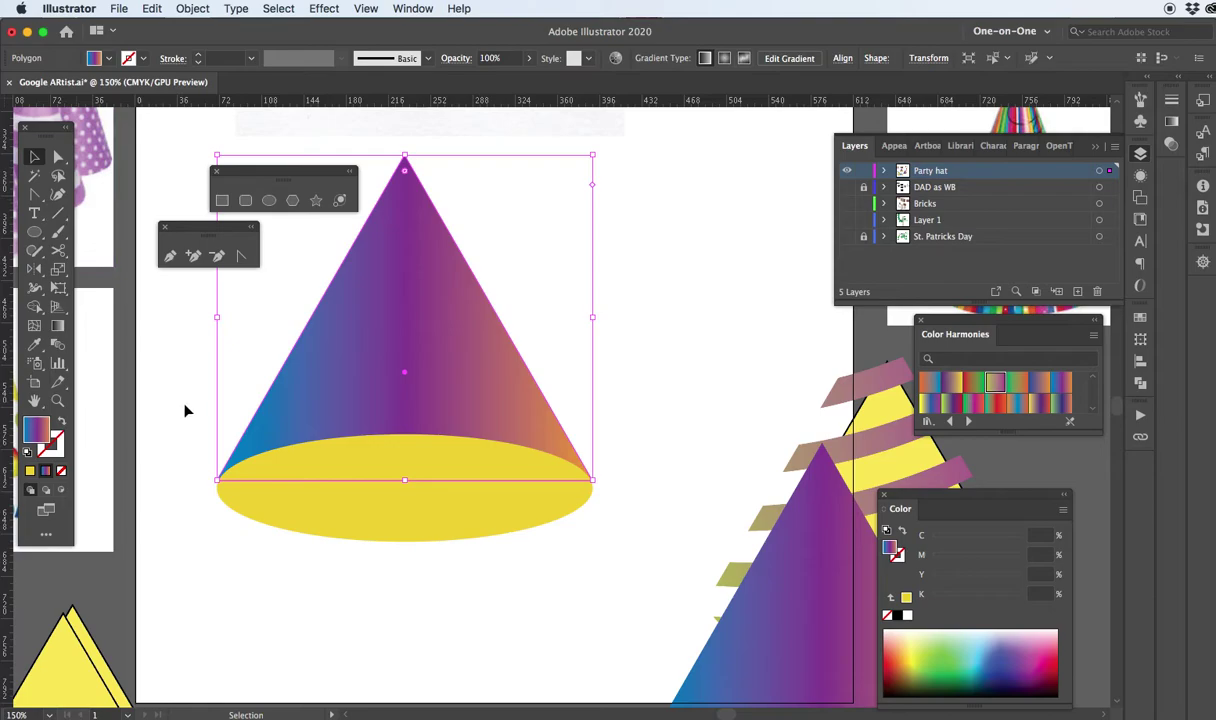
left_click(349, 530, "shift")
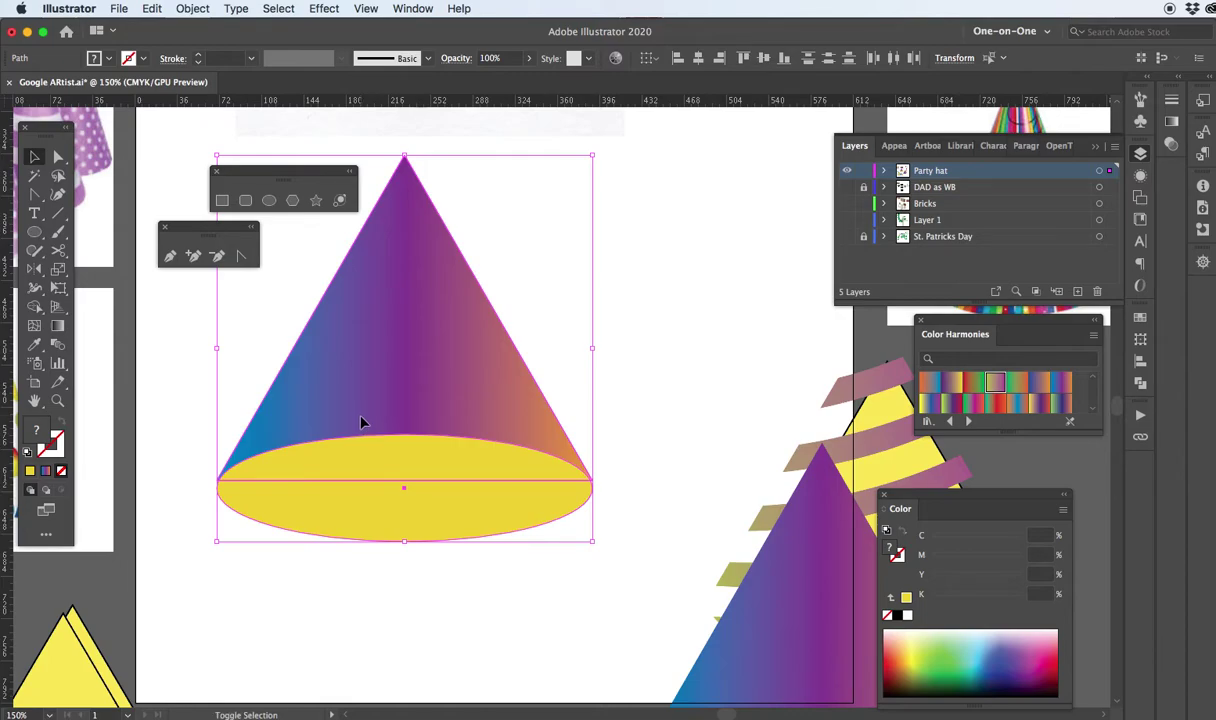
key("shift+m")
left_click_drag(369, 400, 369, 506)
left_click(34, 155)
left_click(655, 312)
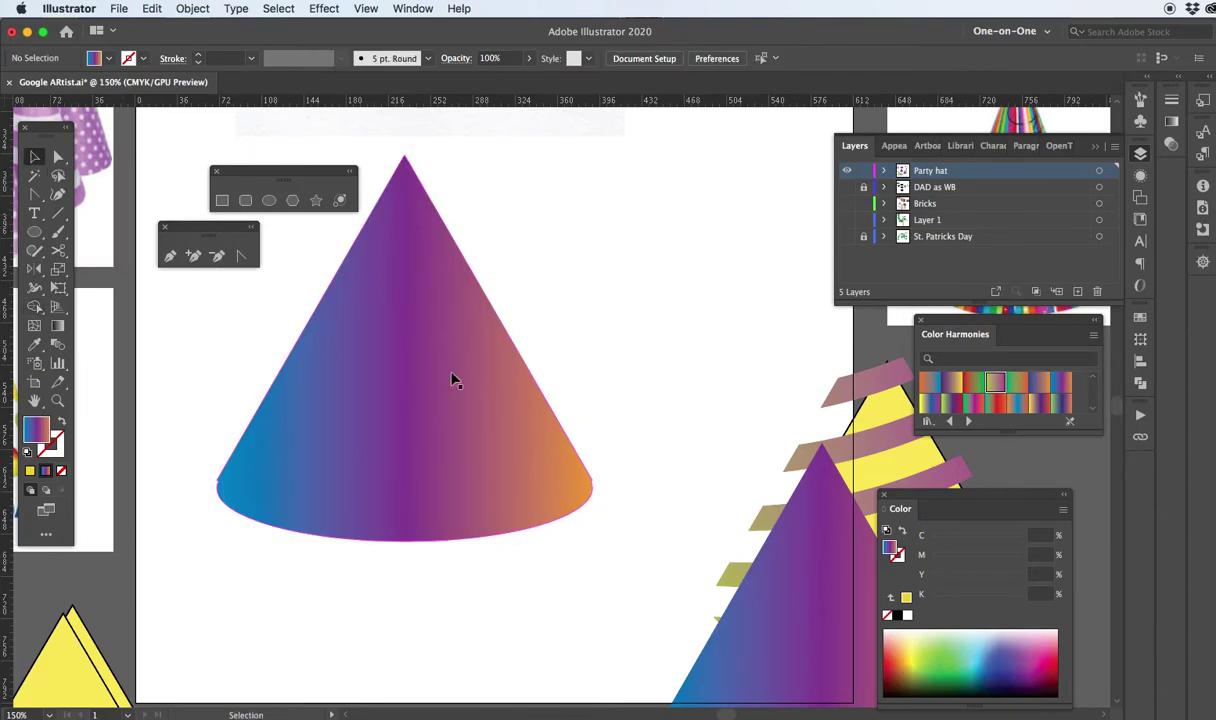
Step: Draw a thin horizontal rectangle across the cone just below its tip, extending past both sides of the cone's base
key("super+minus")
key("super+minus")
scroll(604, 456, "left", 2)
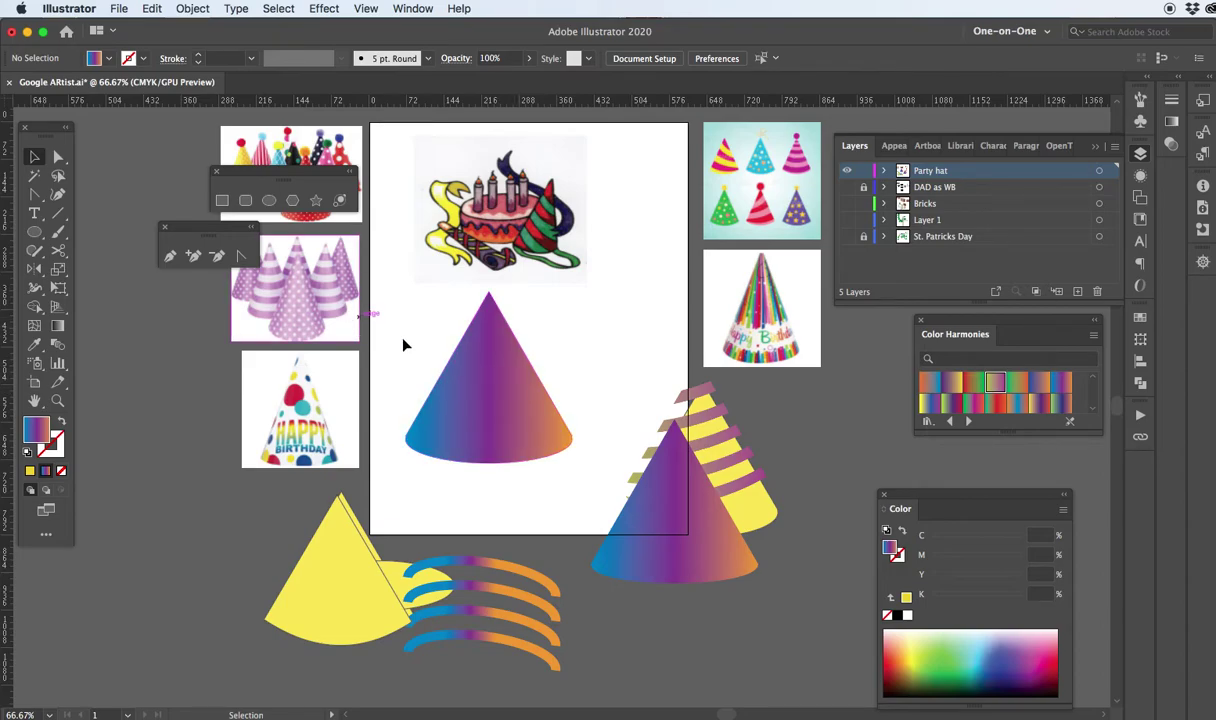
left_click_drag(453, 382, 510, 423)
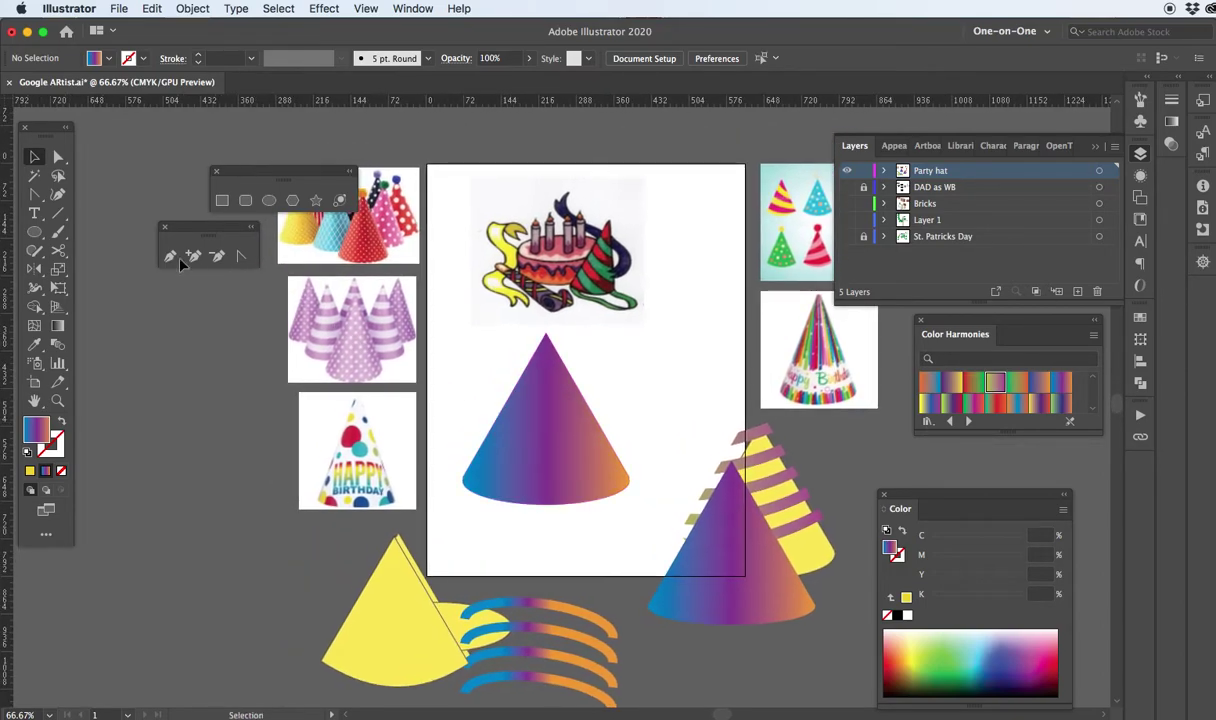
scroll(553, 452, "up", 1)
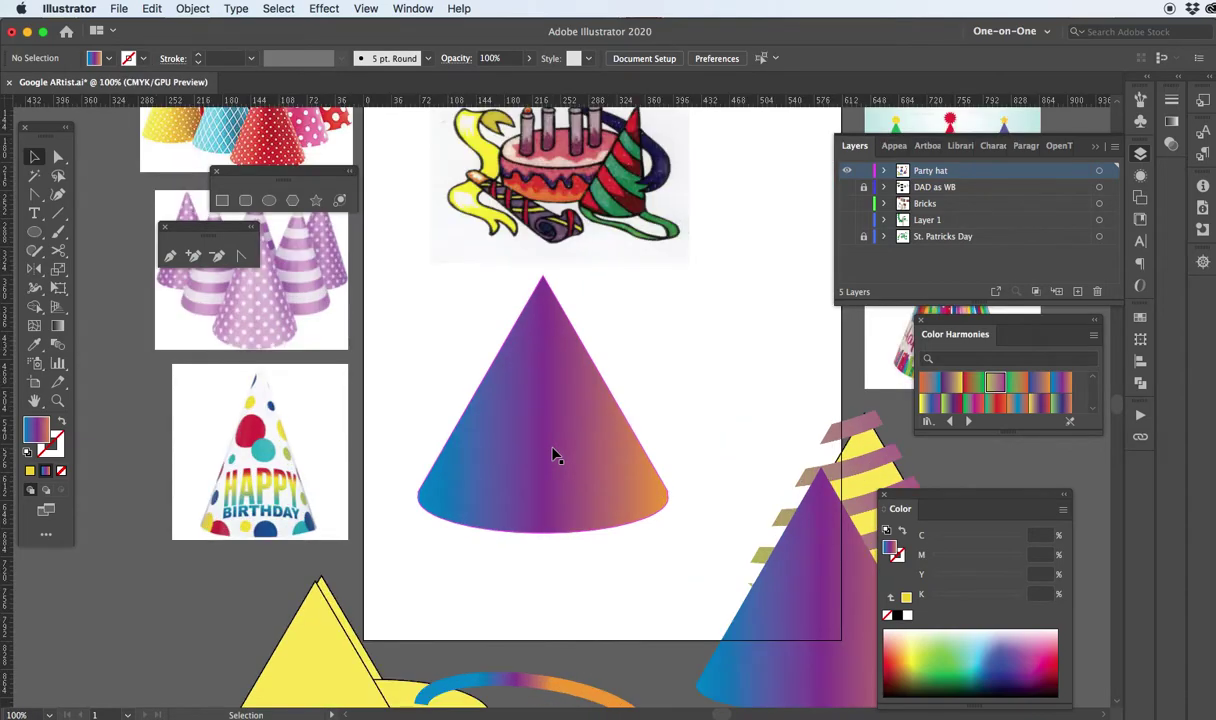
left_click(221, 200)
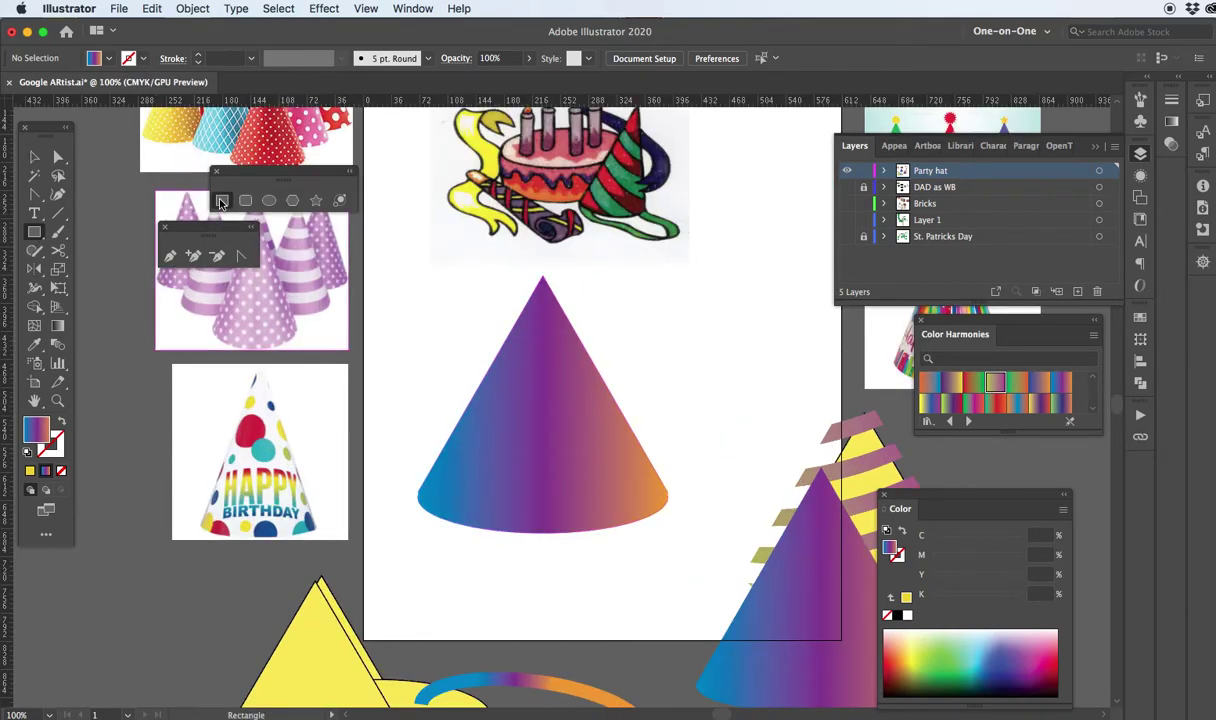
left_click_drag(397, 297, 773, 313)
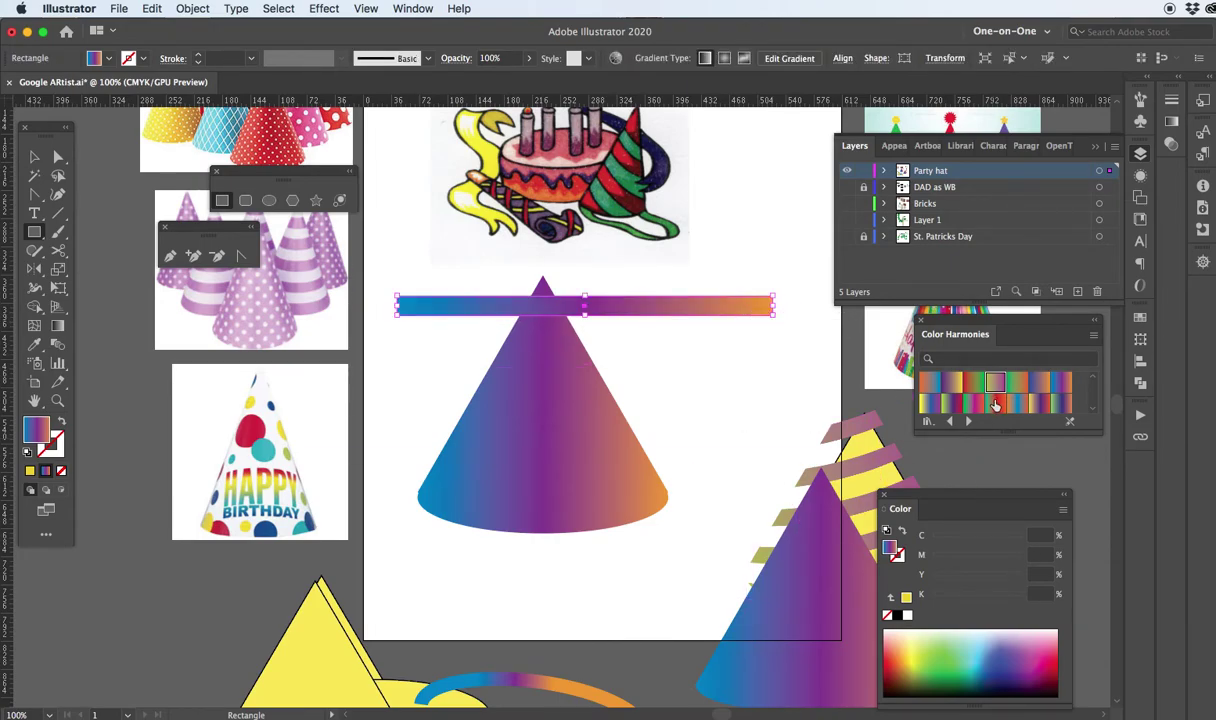
Step: Expand the Color Harmonies swatches and fill the rectangle with the yellow-orange-green gradient
left_click_drag(1007, 433, 1001, 491)
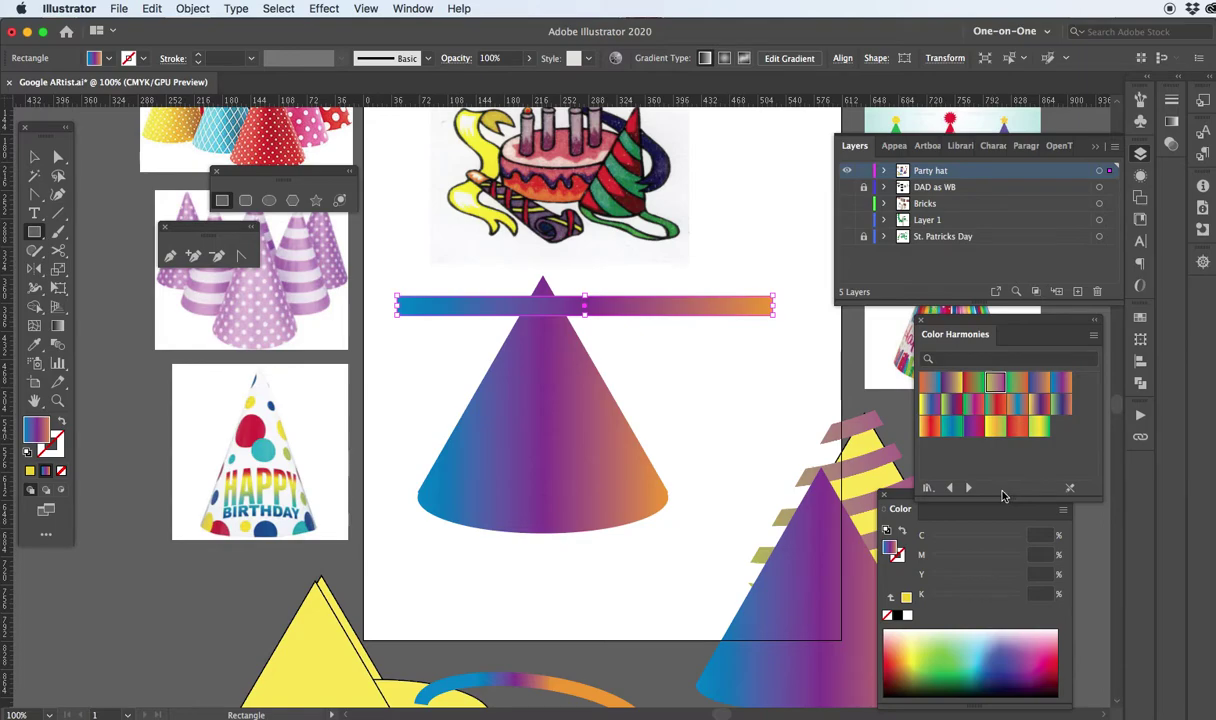
left_click(930, 428)
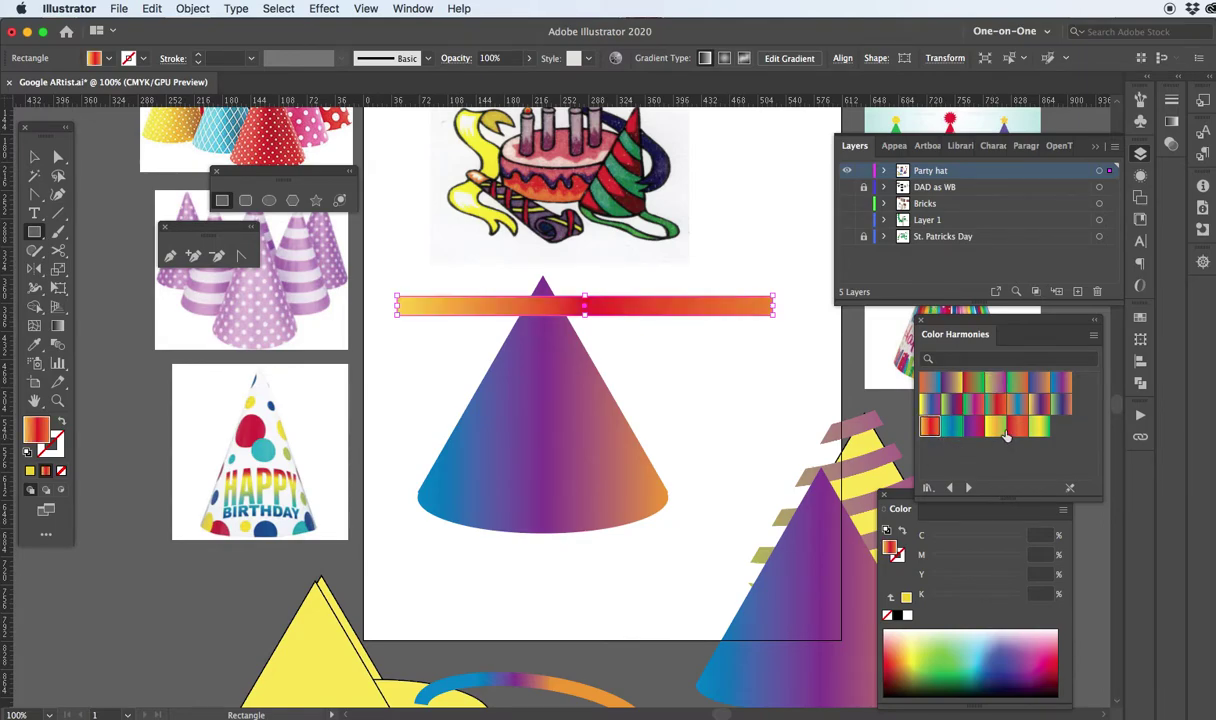
left_click(993, 428)
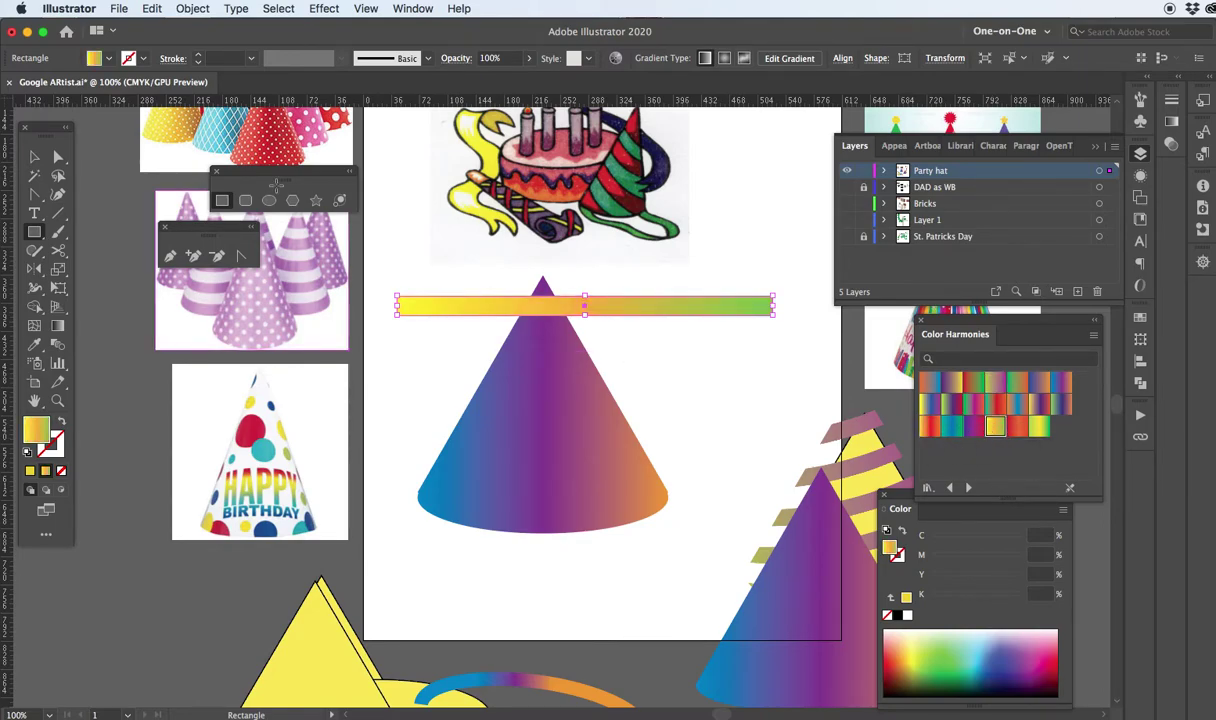
Step: Shift the gradient stripe slightly left and duplicate it straight down, repeating the copy until seven evenly spaced stripes cover the cone
left_click(34, 157)
left_click_drag(462, 320, 443, 353)
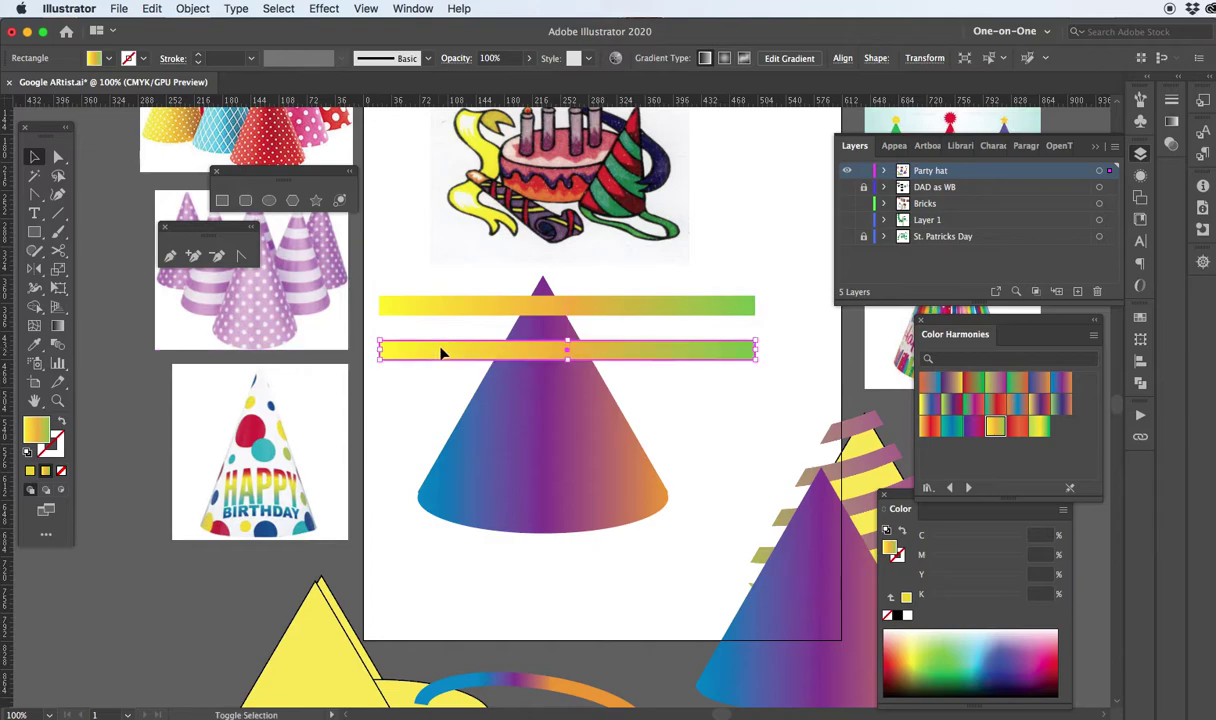
key("super+d")
key("super+d")
key("super+d")
key("super+d")
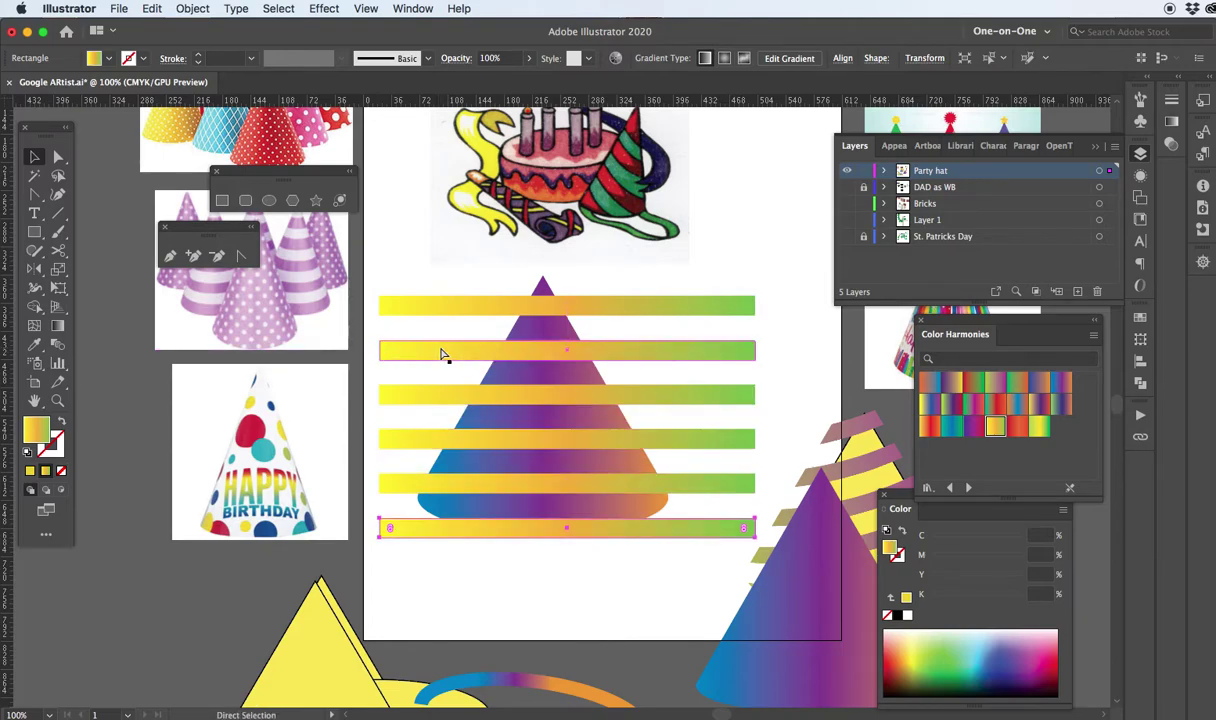
key("super+d")
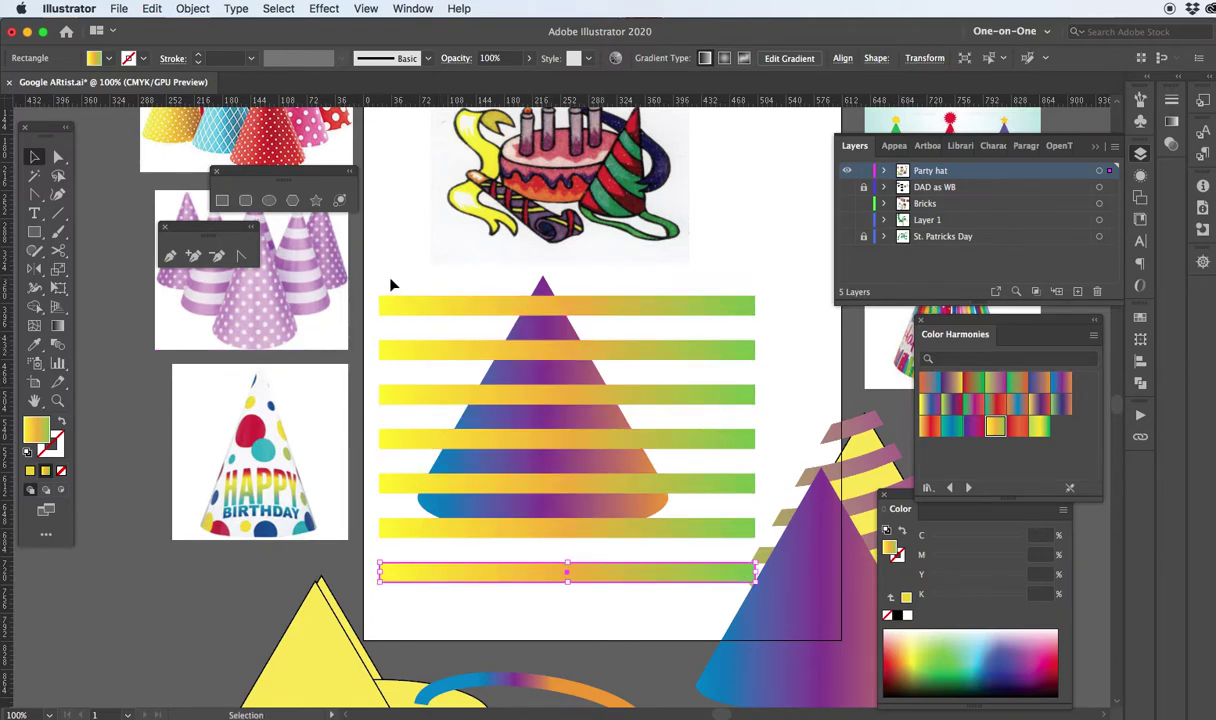
Step: Select all seven stripes without the cone and group them
left_click_drag(401, 298, 402, 598)
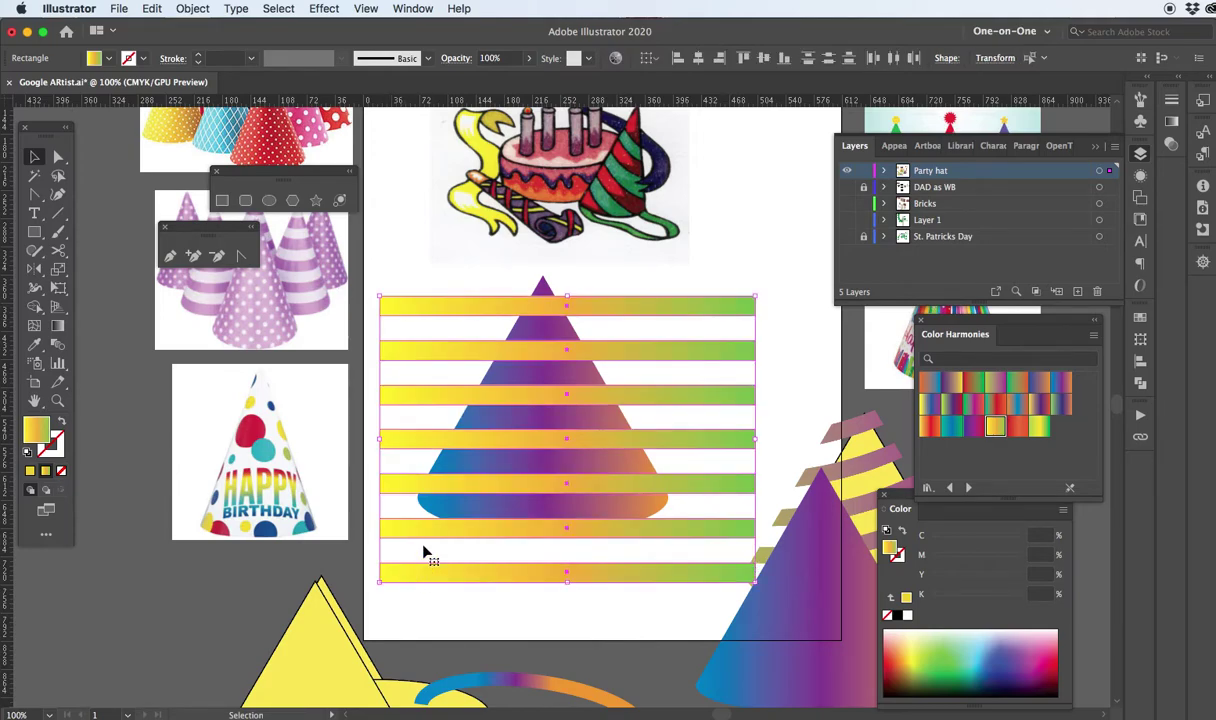
right_click(450, 400)
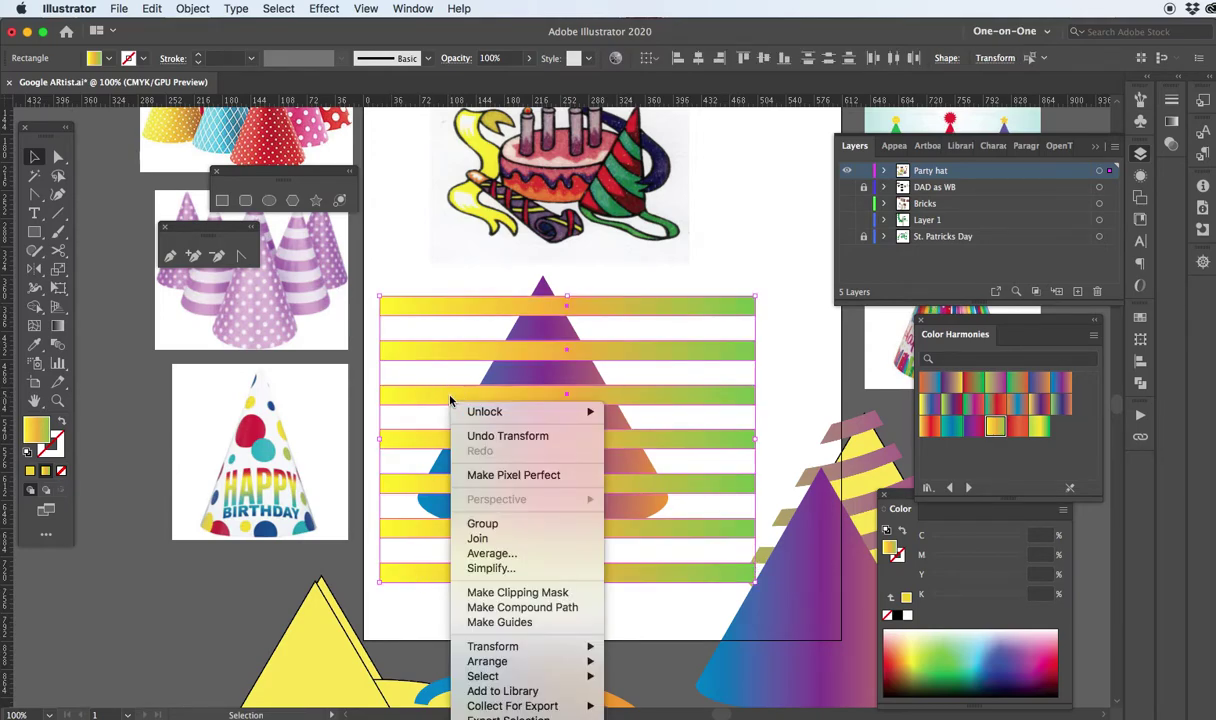
left_click(518, 524)
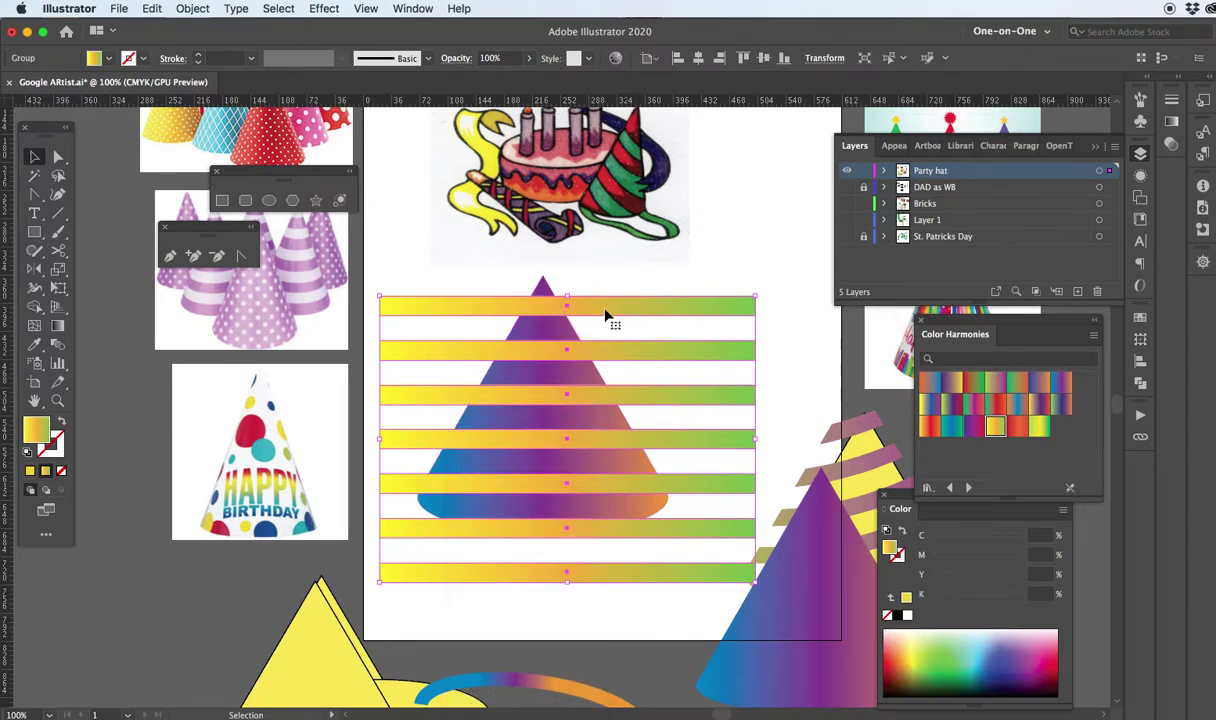
Step: Apply an Envelope Distort warp to the stripe group with the Arch style, Horizontal orientation and a bend of -42%
left_click(180, 9)
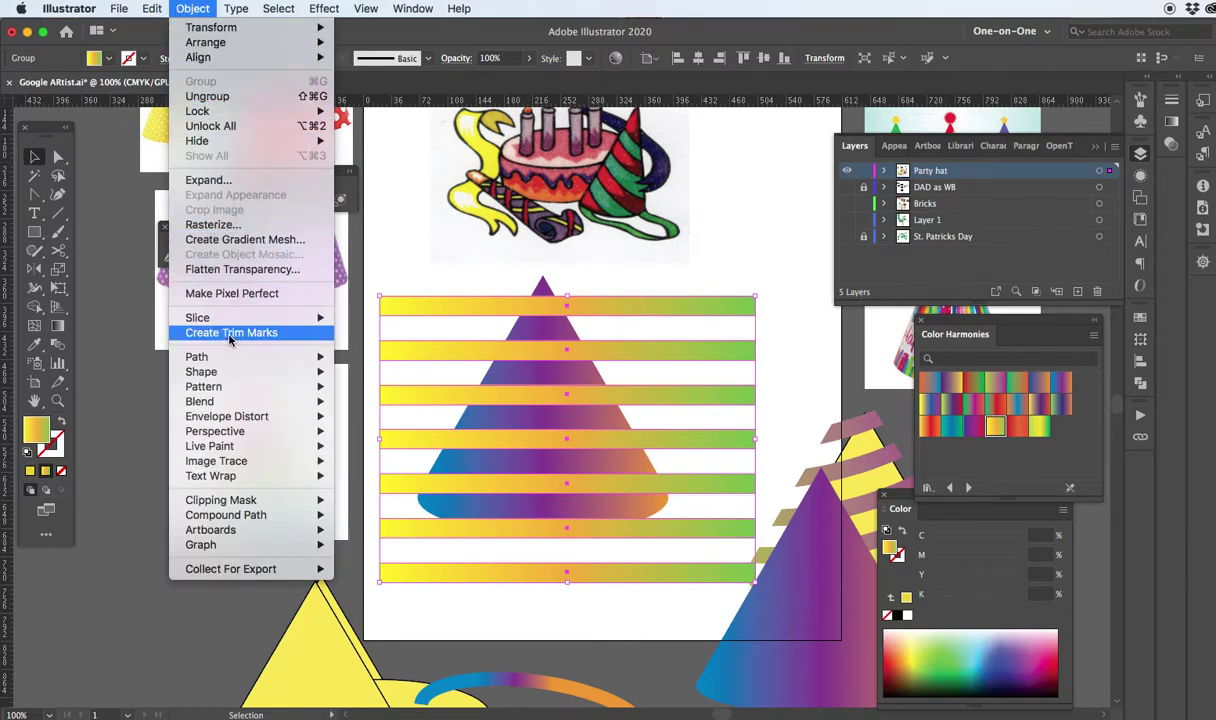
mouse_move(247, 414)
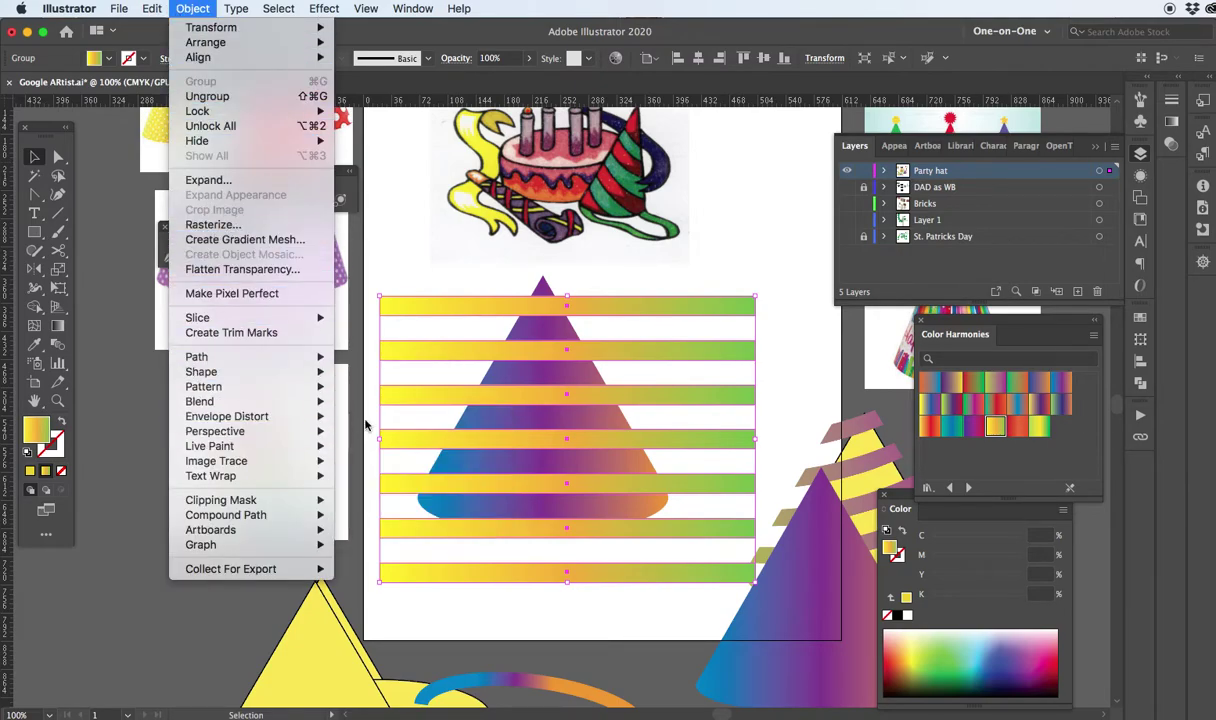
left_click(390, 416)
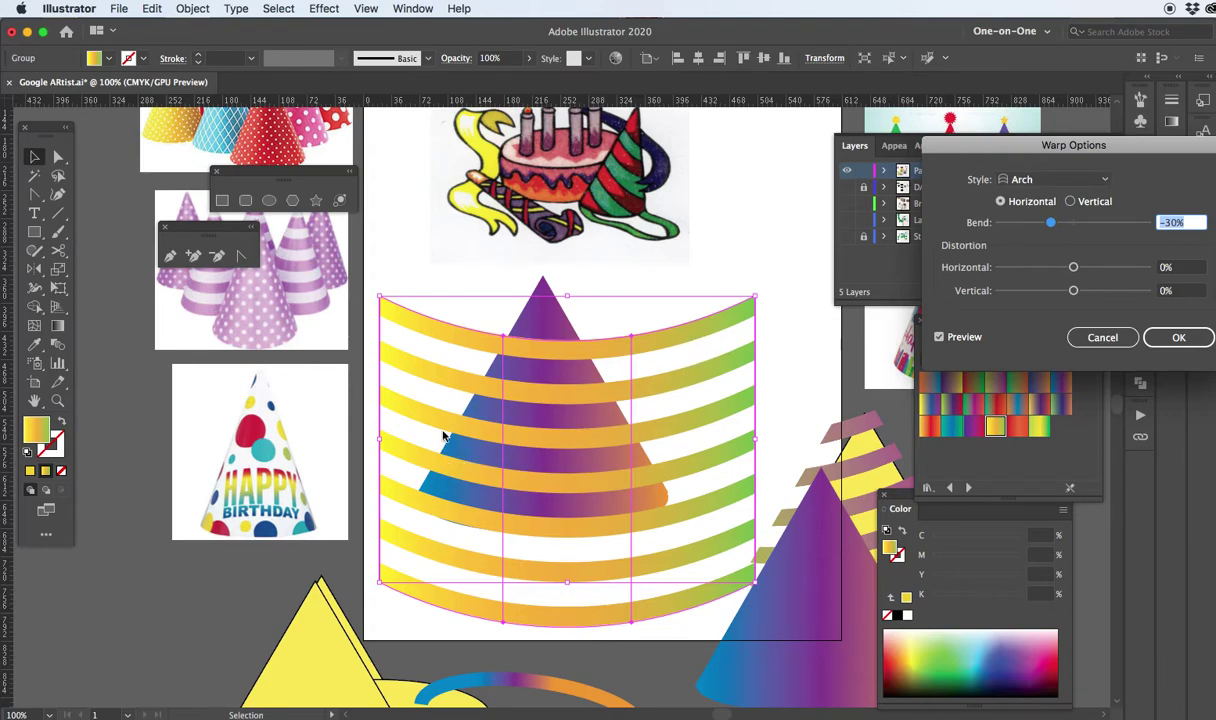
mouse_move(1049, 225)
left_mouse_down()
mouse_move(1072, 226)
mouse_move(1056, 224)
left_mouse_up()
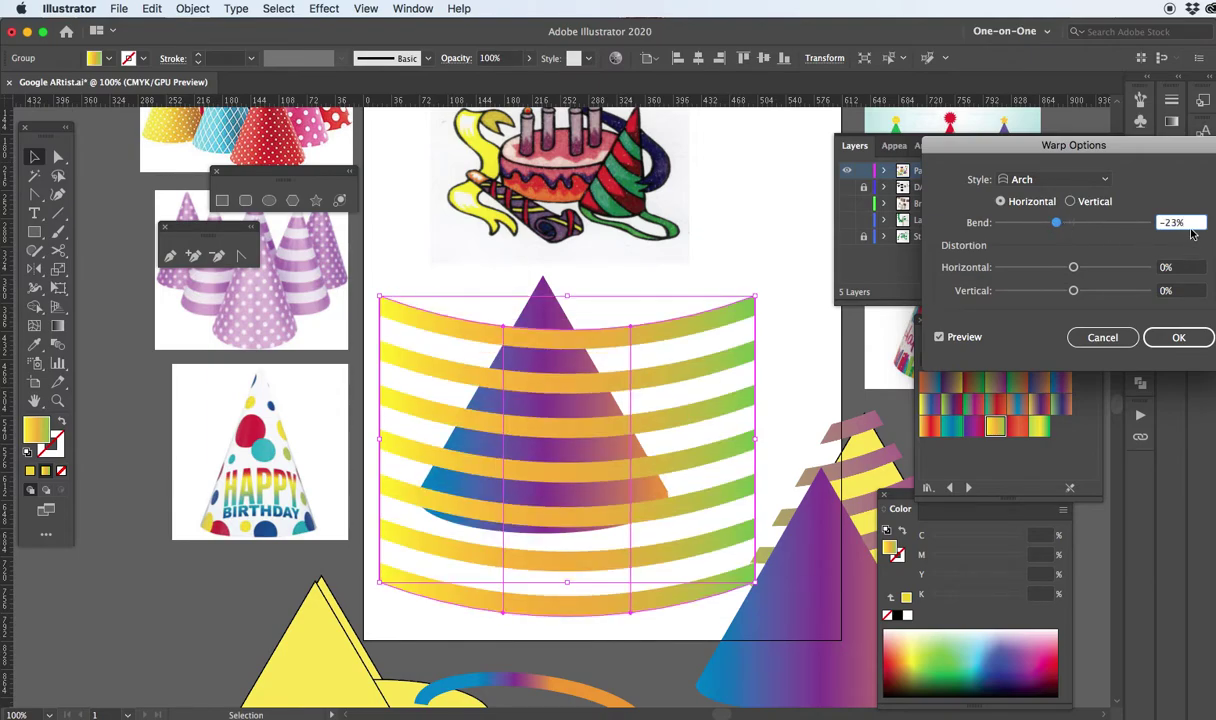
key("Down")
key("Down")
key("Down")
key("Down")
key("Down")
key("Down")
key("Down")
key("Down")
key("Down")
key("Down")
key("Down")
key("Down")
key("Down")
key("Down")
key("Down")
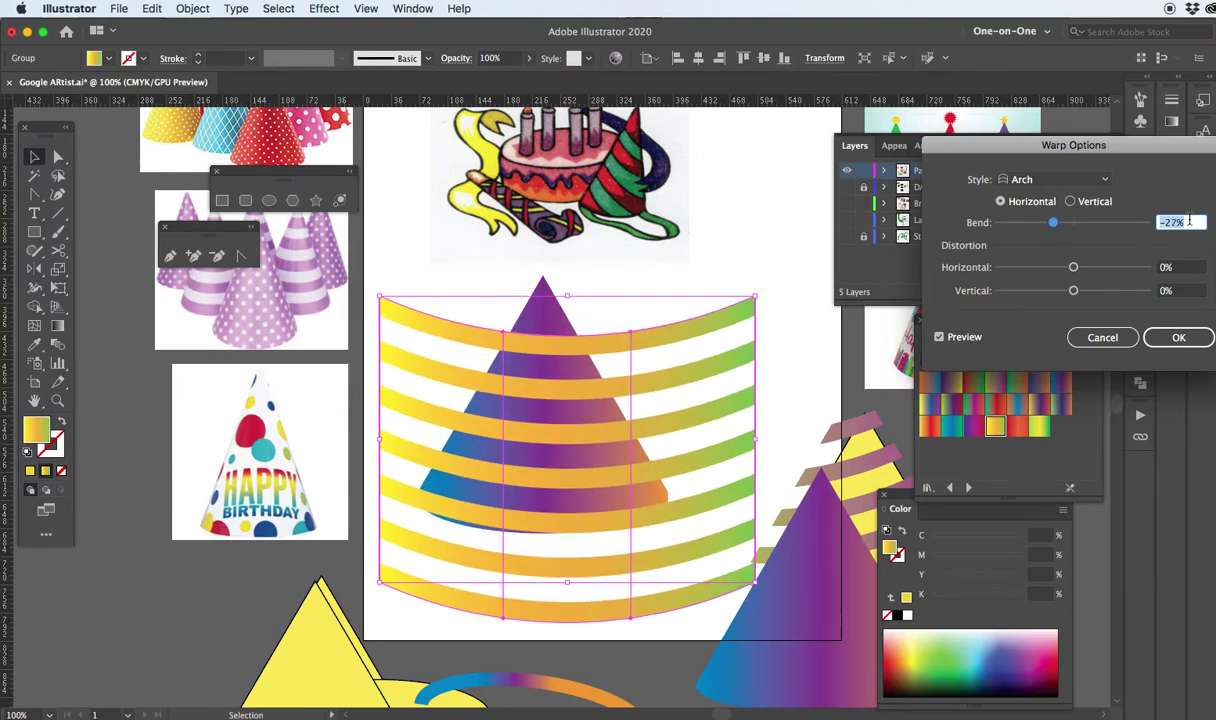
key("Down")
key("Down")
key("Down")
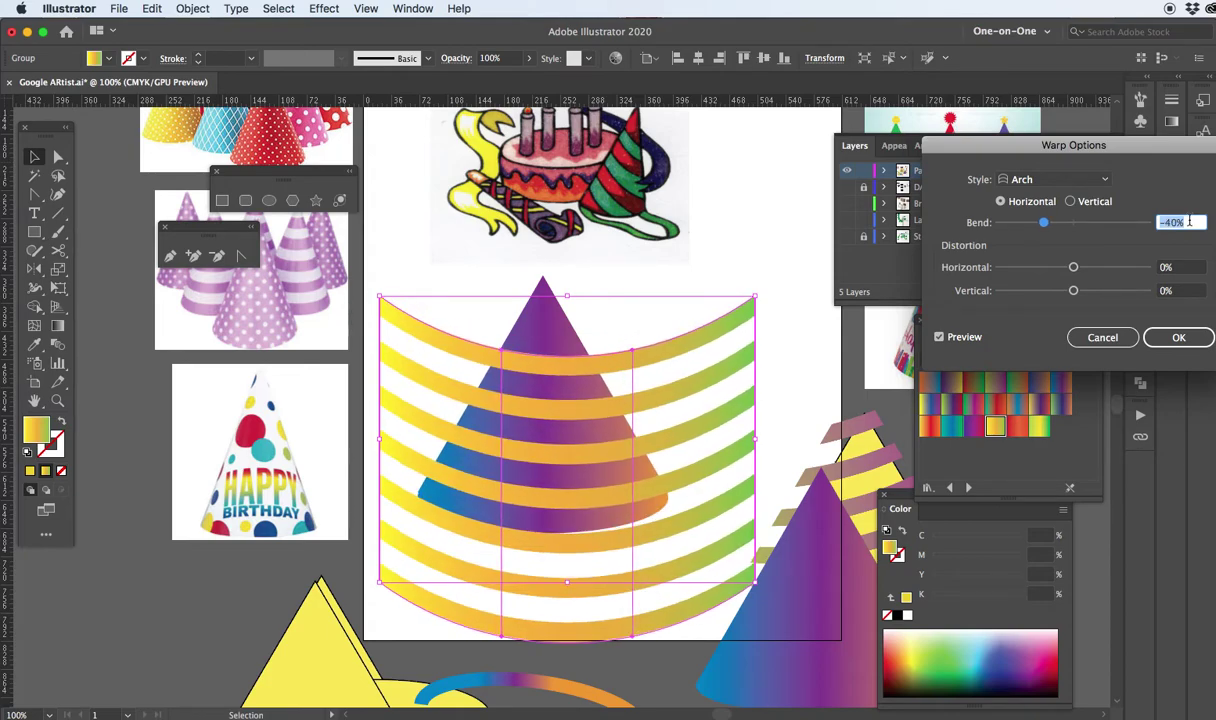
key("Down")
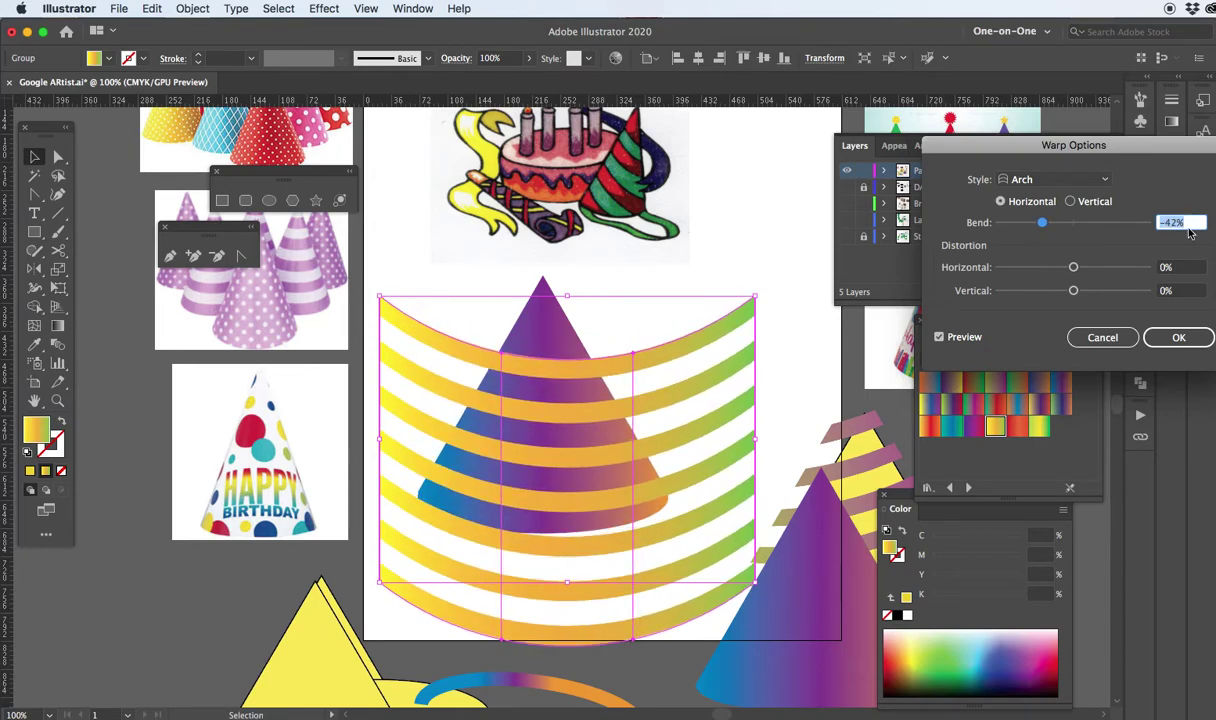
key("Return")
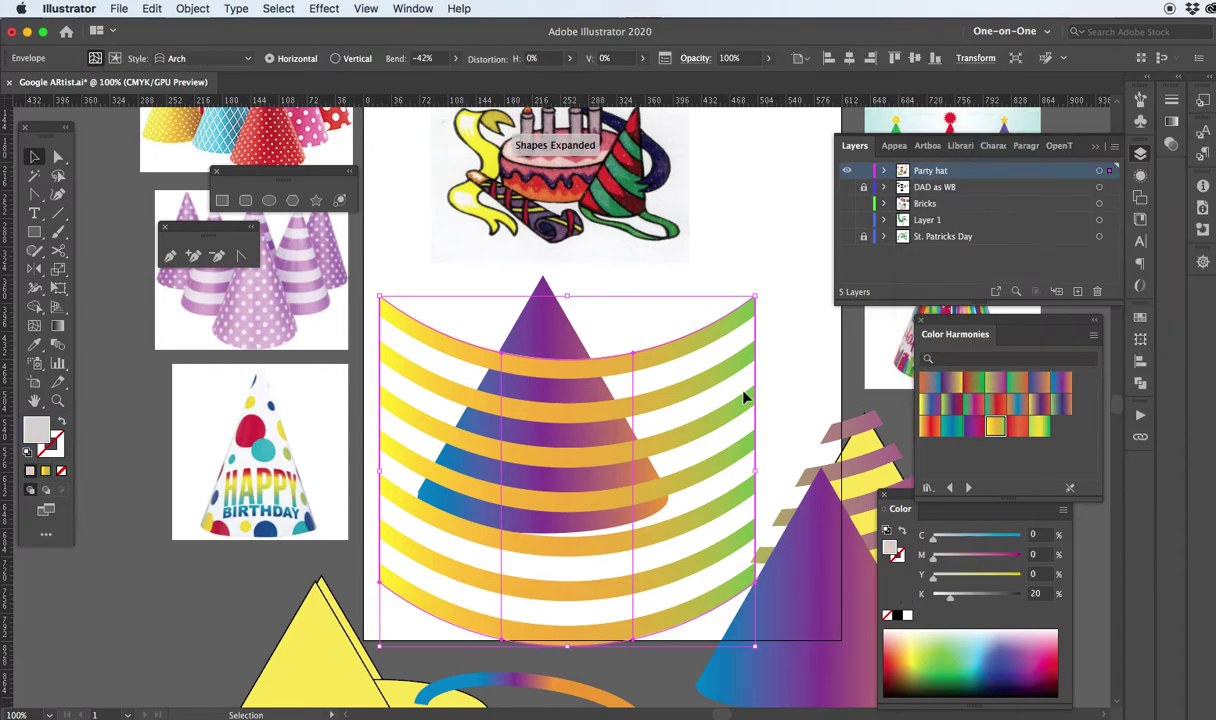
Step: Move the warped stripes up and scale them down proportionally so they cover the cone from tip to base
left_click_drag(670, 400, 675, 352)
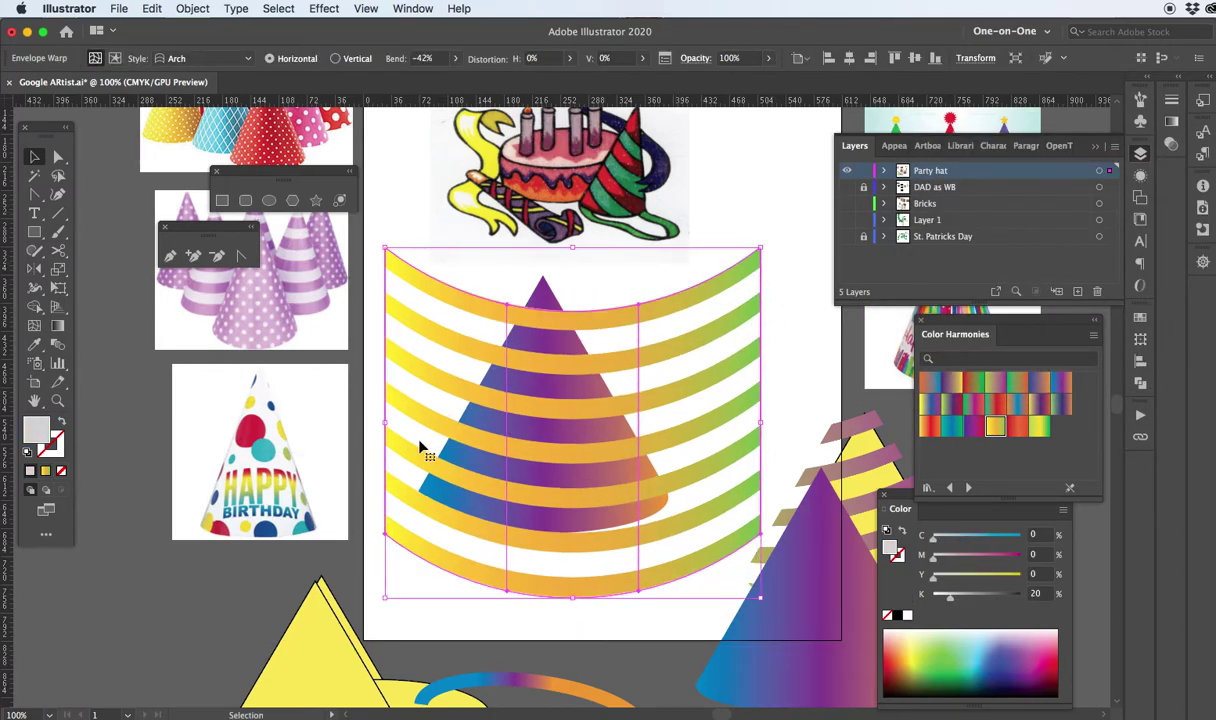
left_click_drag(760, 247, 675, 321)
left_click_drag(645, 373, 665, 330)
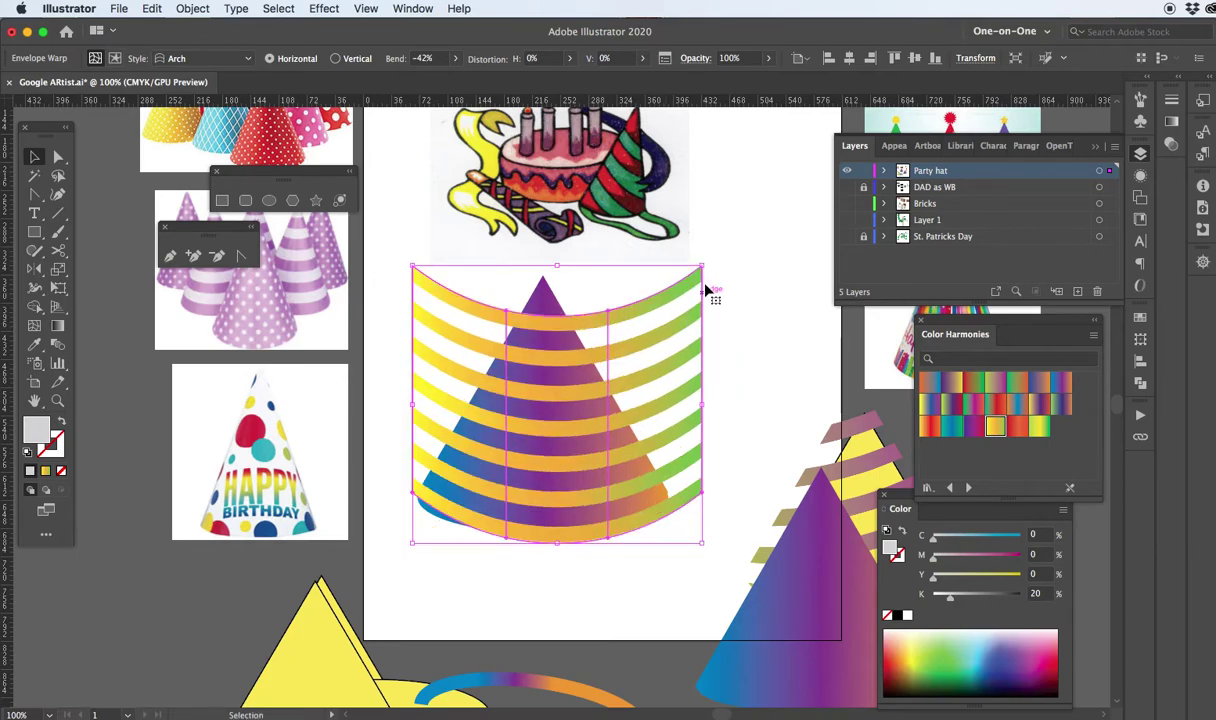
Step: Rotate the warped stripes clockwise so they slant across the cone, and deselect them
left_click_drag(711, 263, 735, 310)
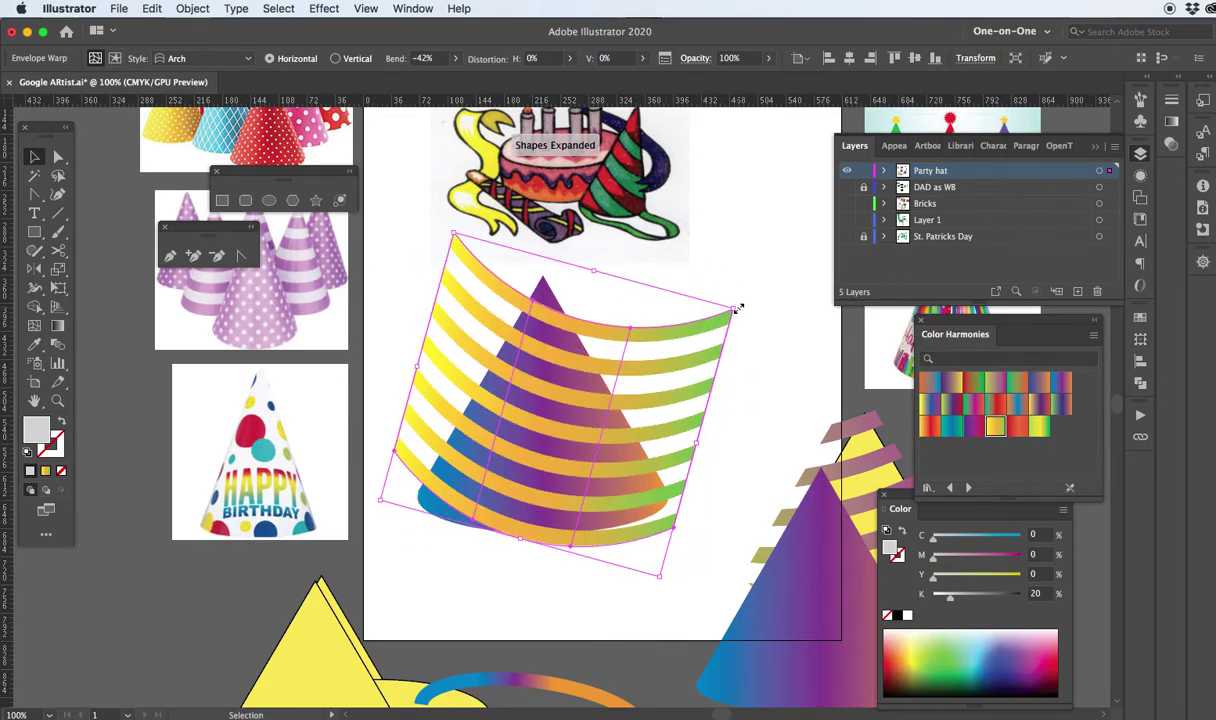
key("super+z")
left_click(760, 404)
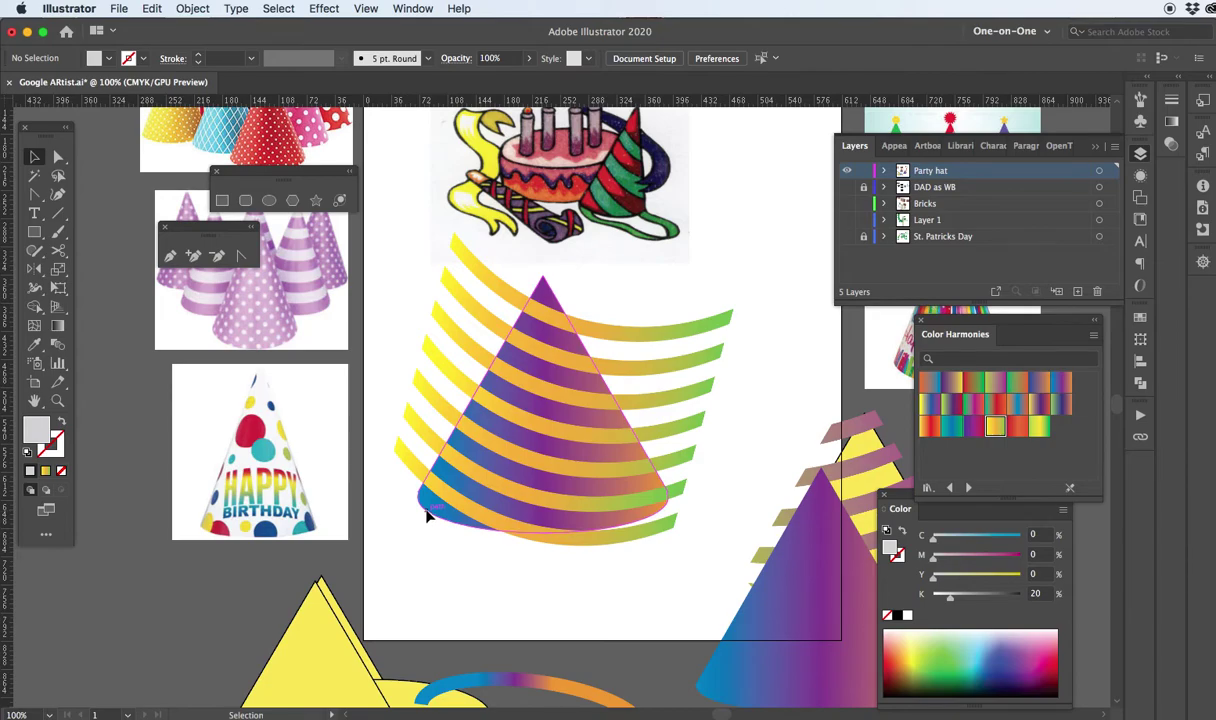
Step: Copy the cone, paste the copy in front of the warped stripes and fill it with the orange-red gradient
left_click(427, 515)
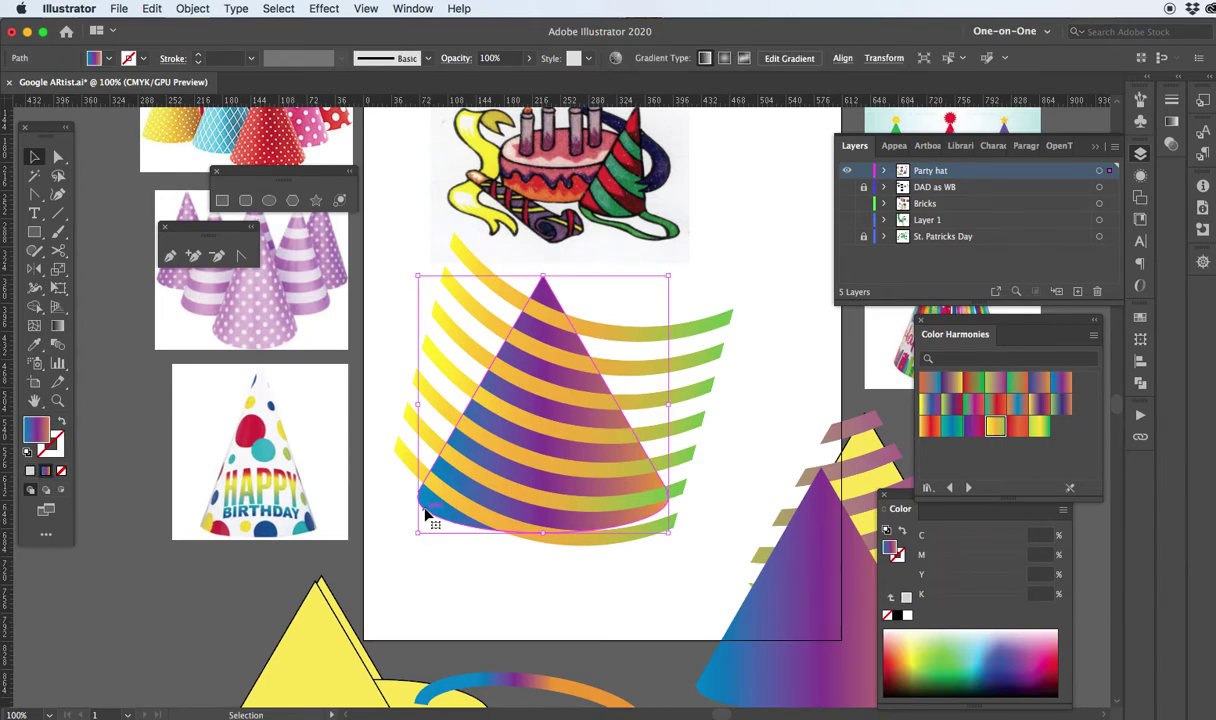
left_click(151, 9)
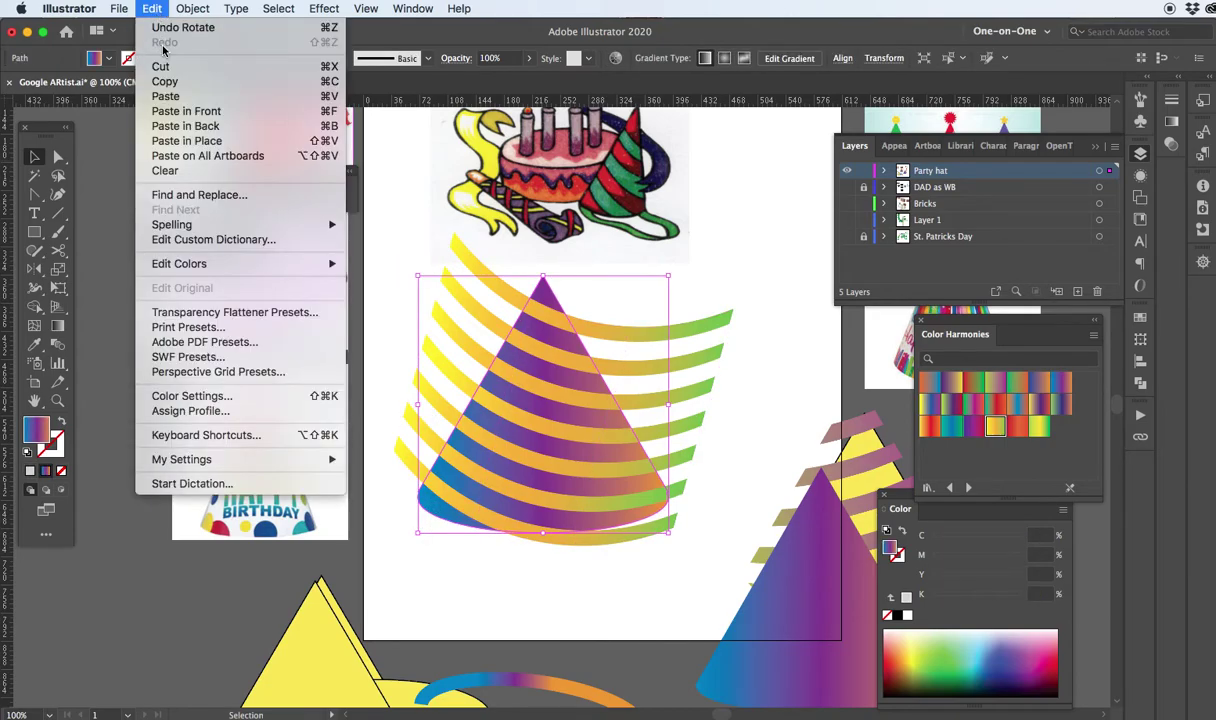
key("Escape")
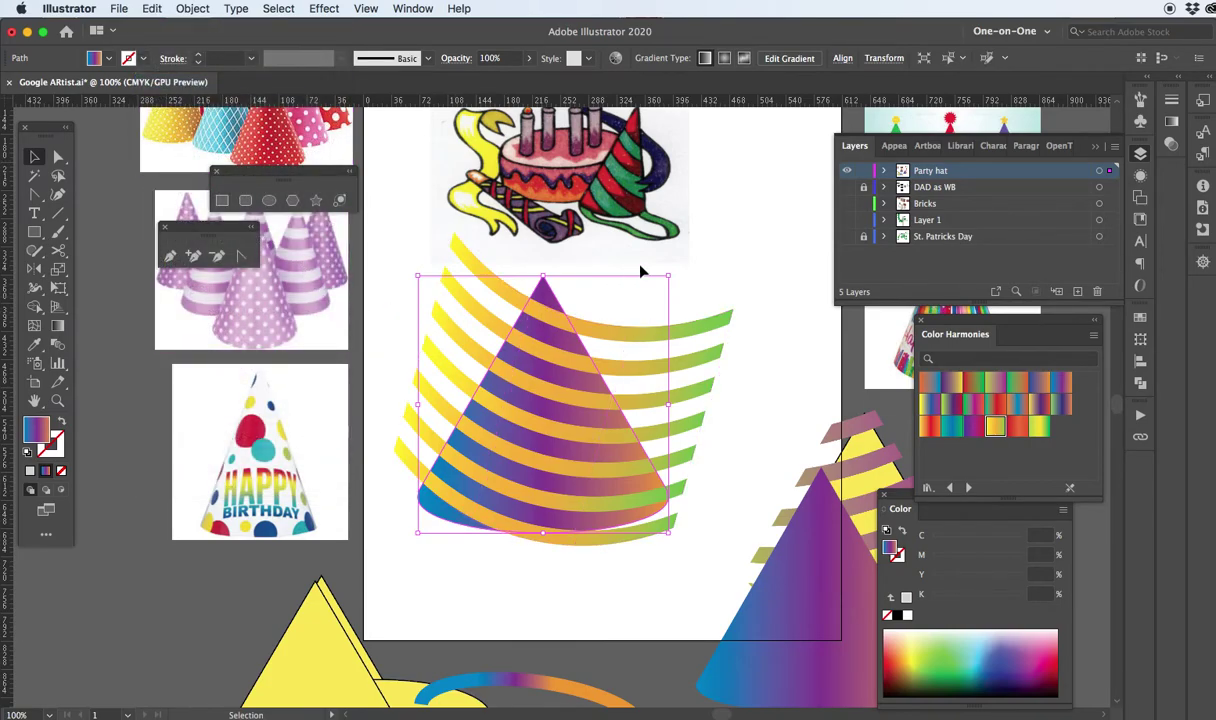
left_click(778, 215)
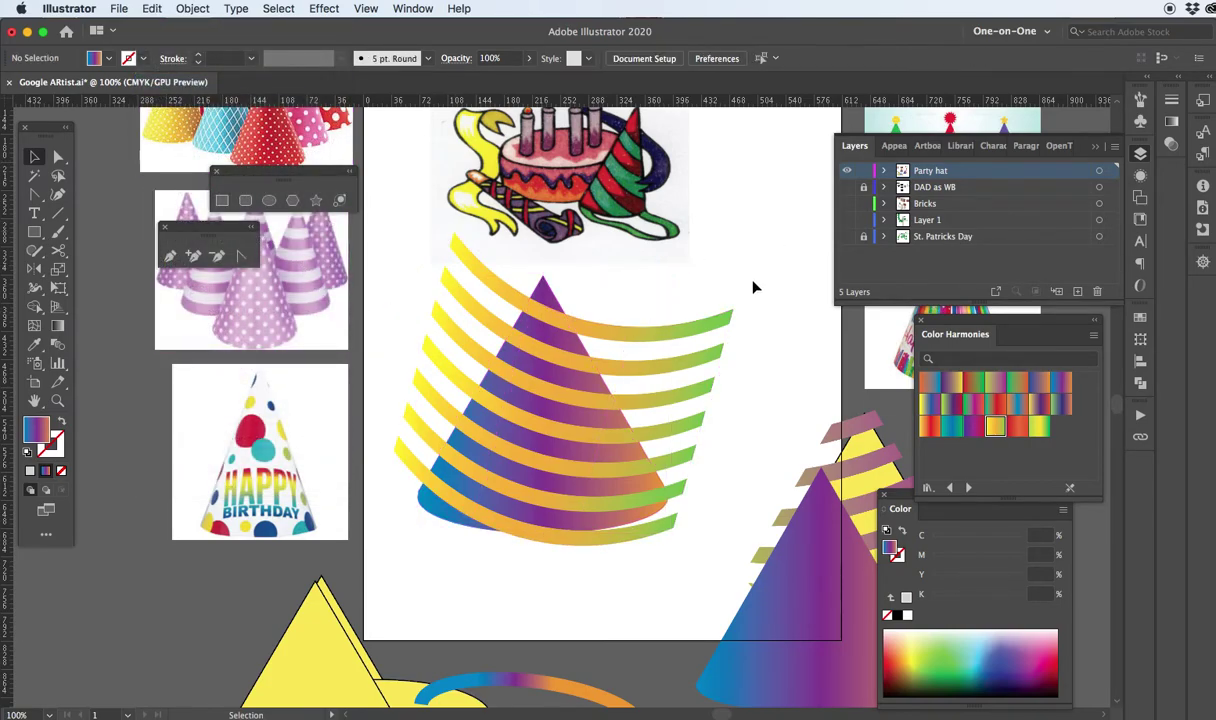
left_click(705, 338)
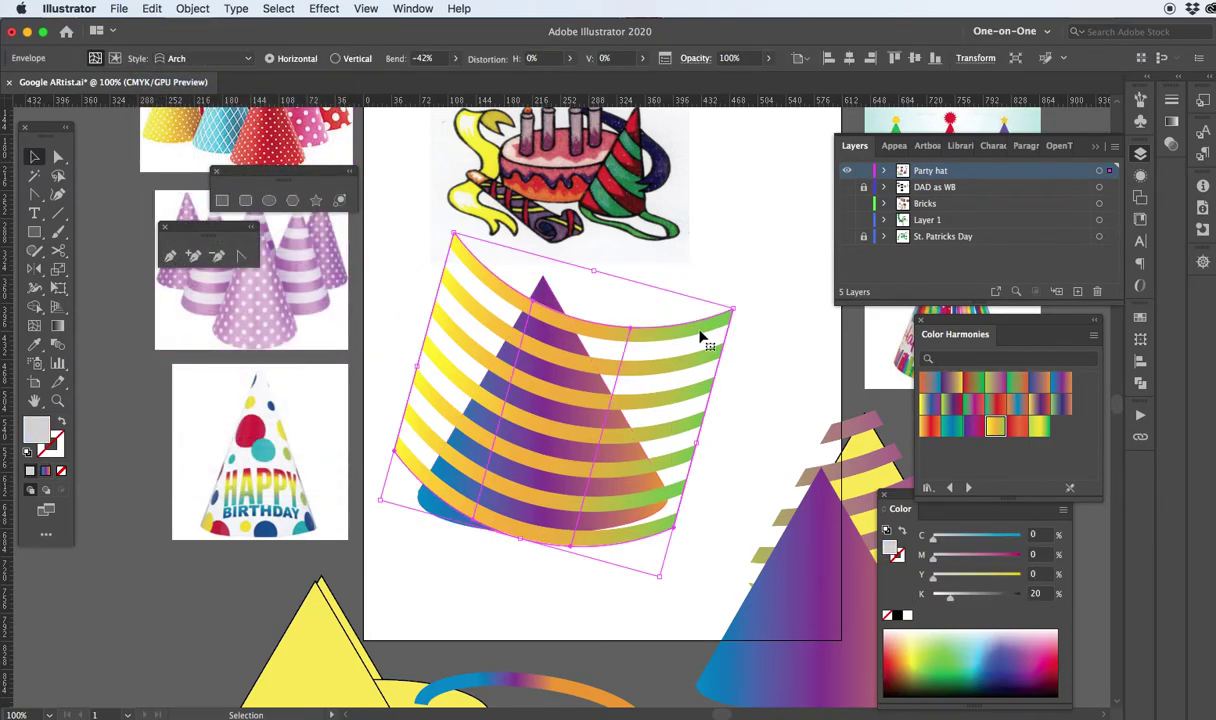
left_click(151, 10)
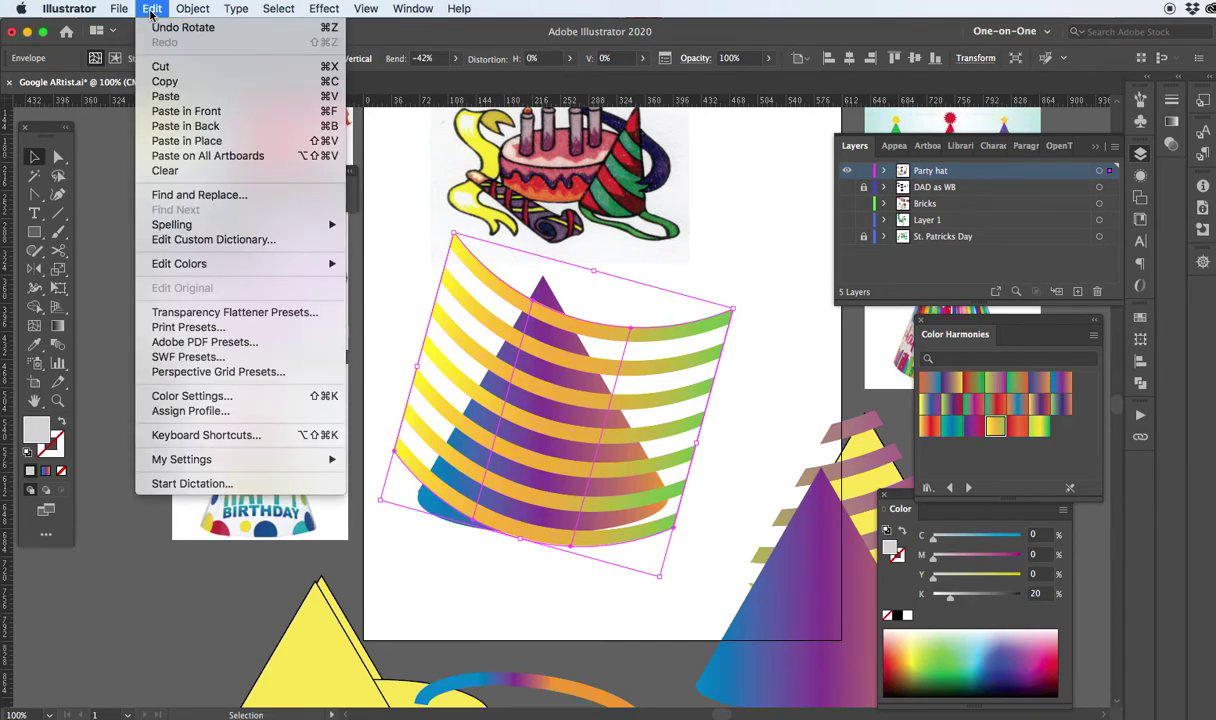
left_click(185, 111)
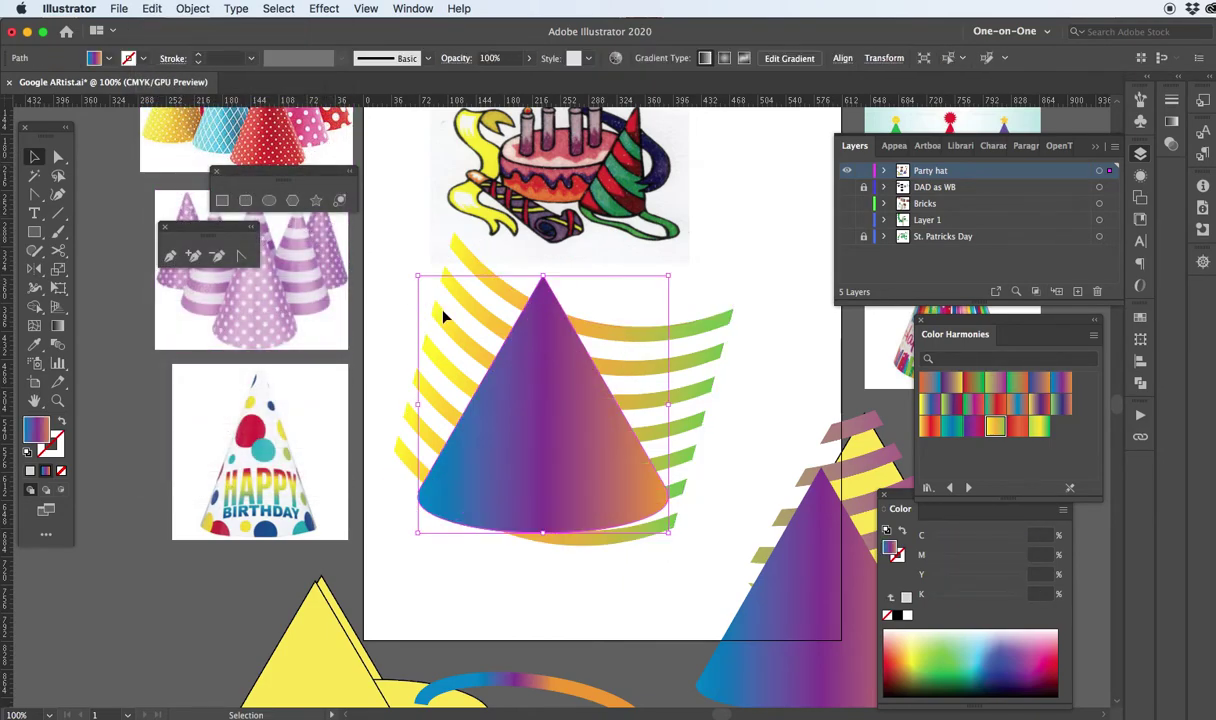
left_click(928, 428)
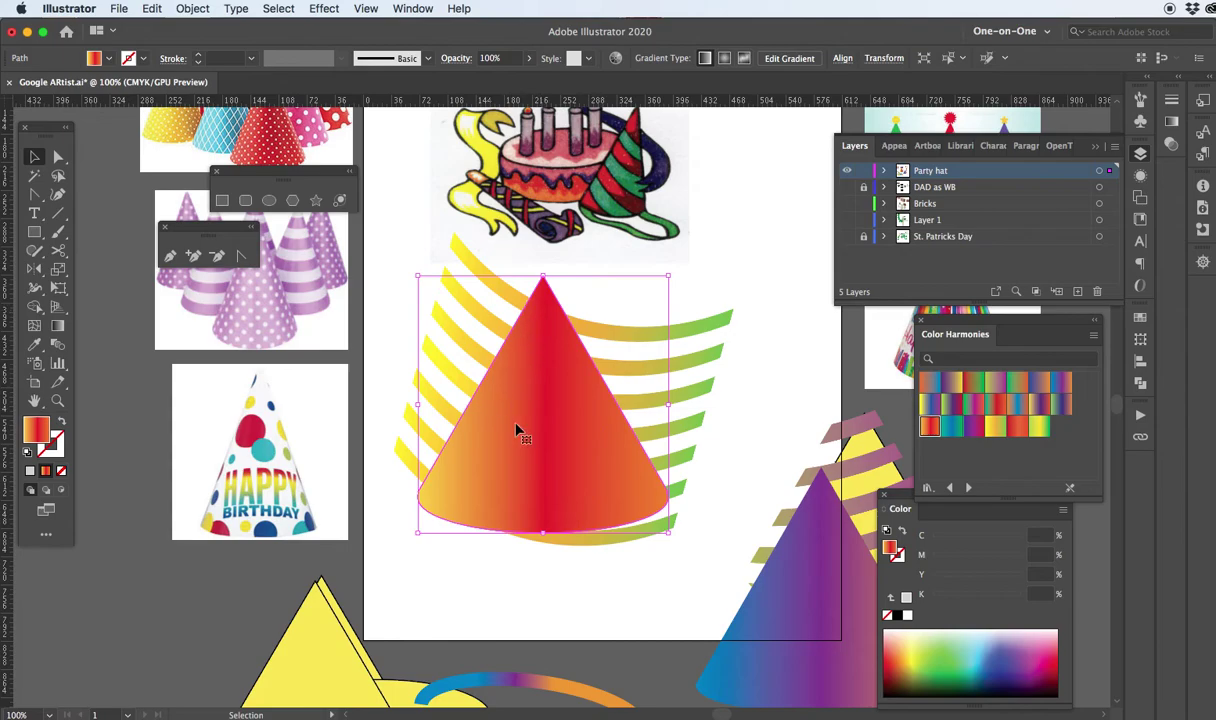
Step: Select the front cone together with the warped stripes and make a clipping mask that trims the stripes to the cone
left_click(726, 322, "shift")
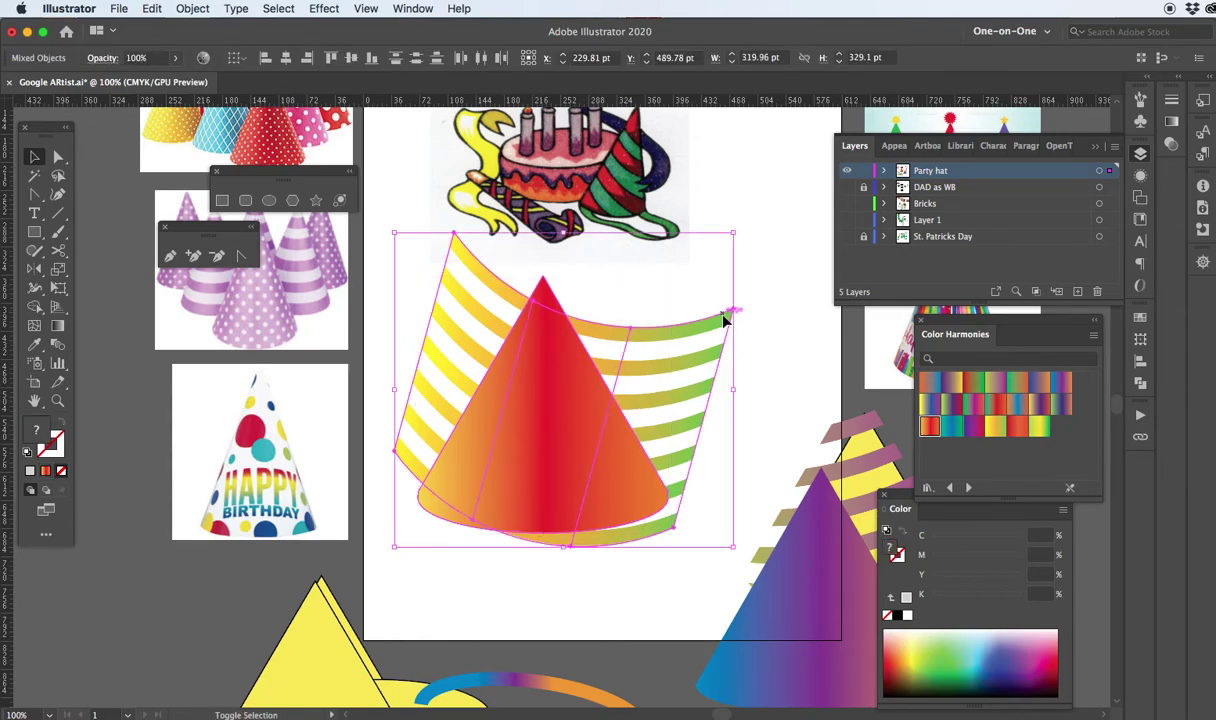
left_click_drag(684, 343, 741, 316)
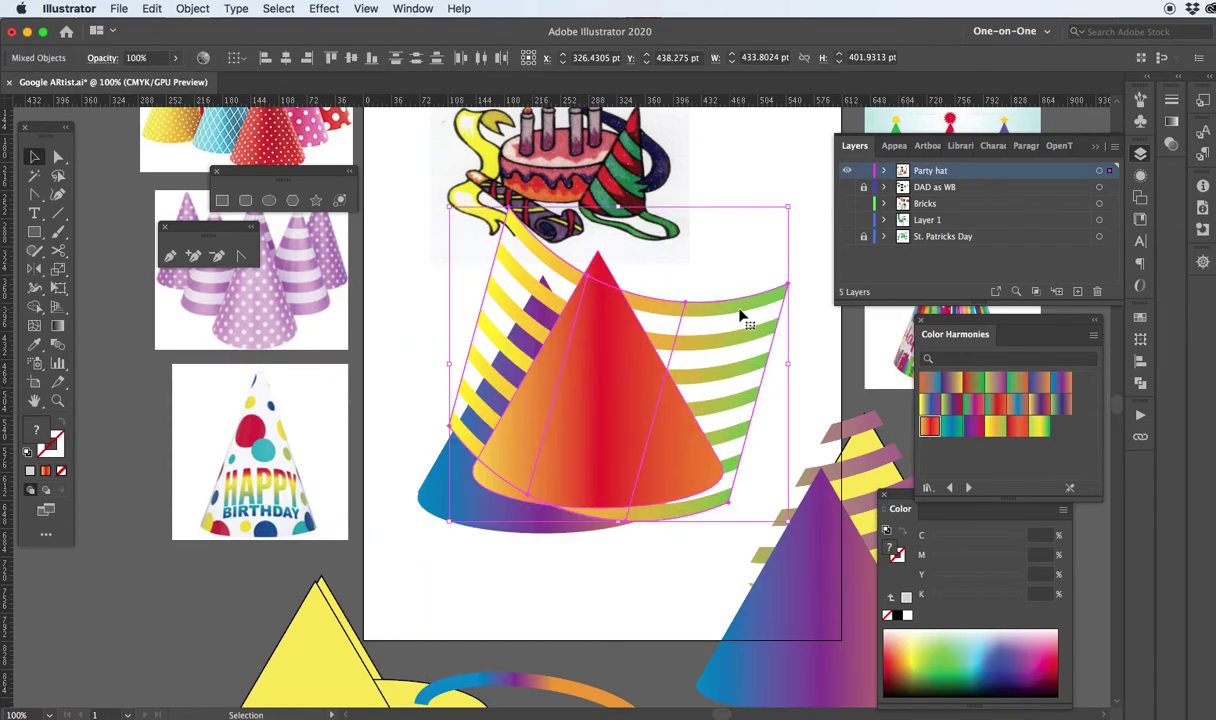
key("super+z")
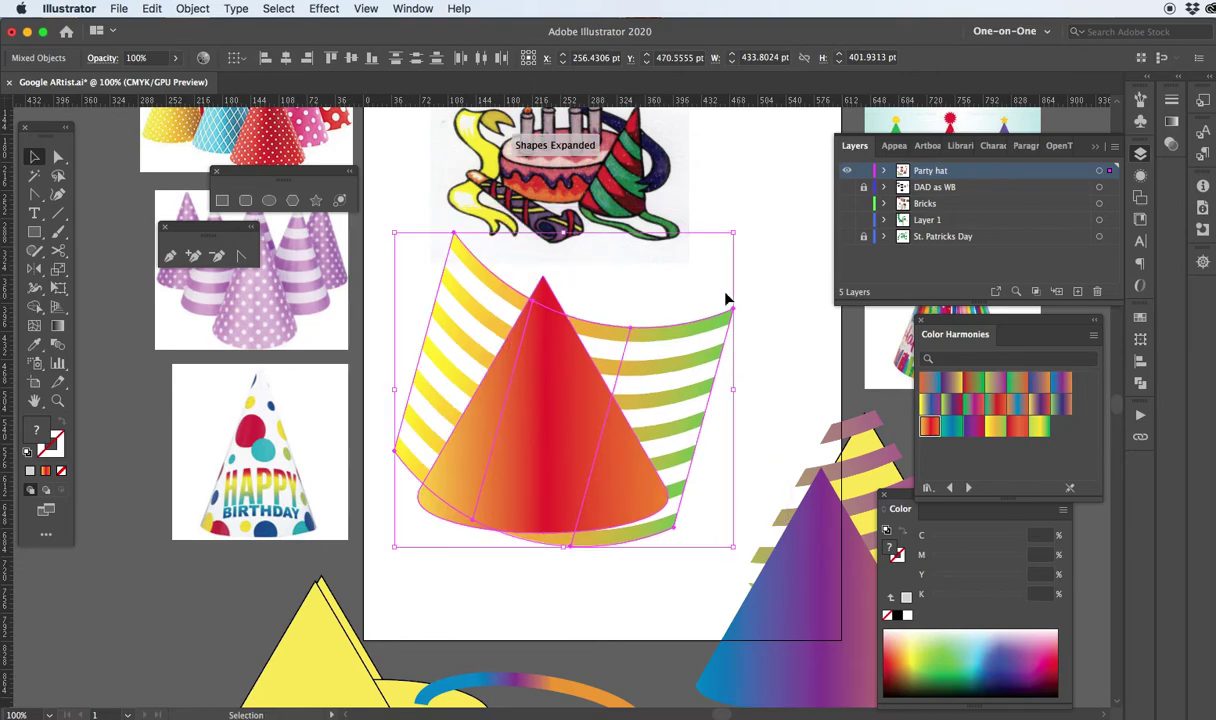
left_click(190, 9)
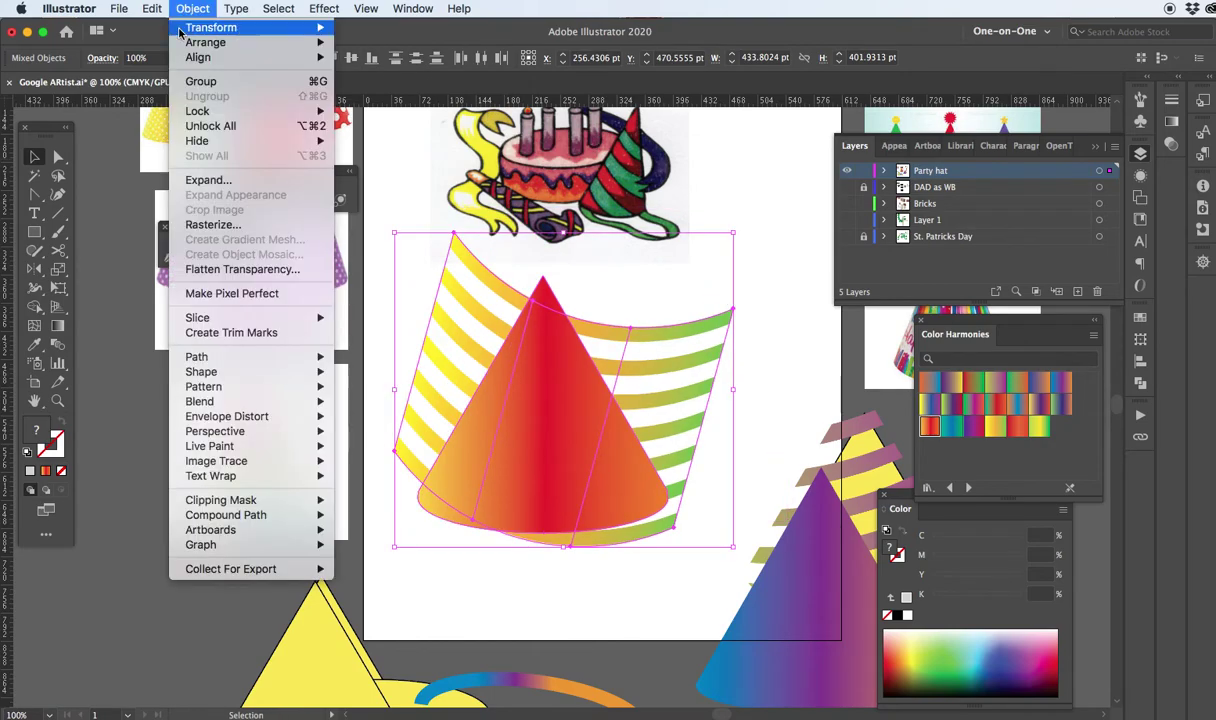
mouse_move(318, 500)
left_click(360, 500)
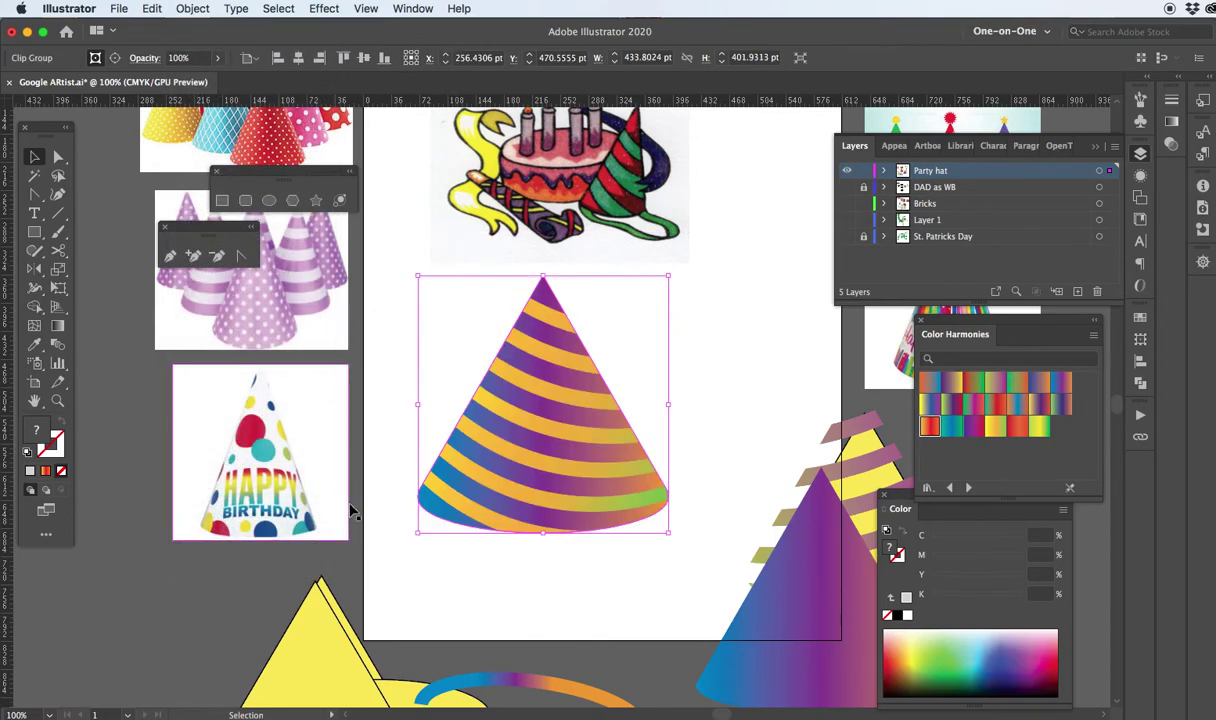
left_click(753, 378)
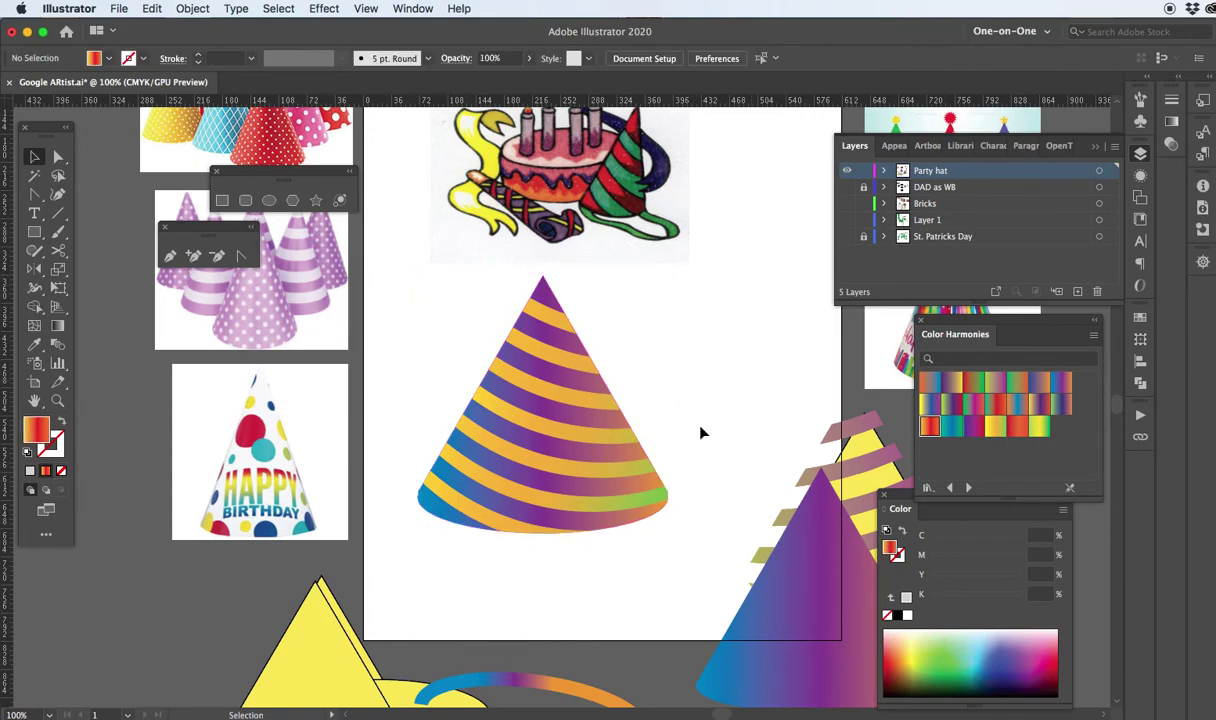
Step: Examine the clipped striped hat, hiding all panels and enlarging the view to 150%
left_click_drag(665, 407, 430, 560)
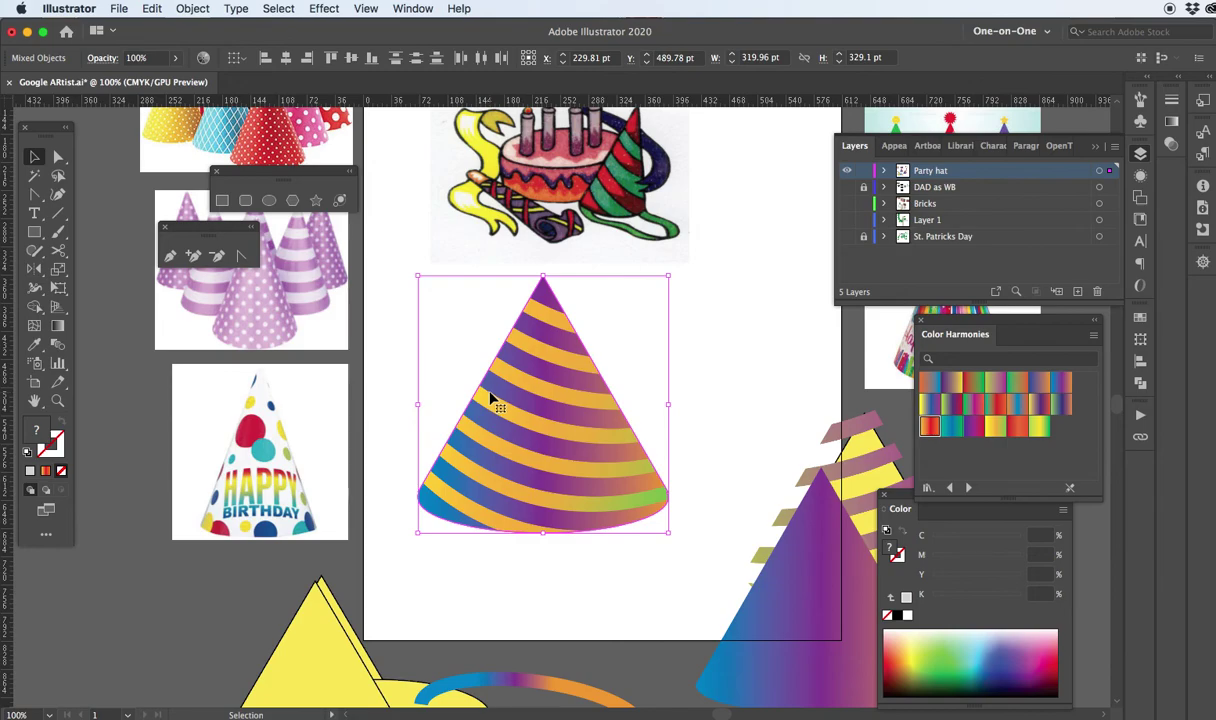
left_click(762, 340)
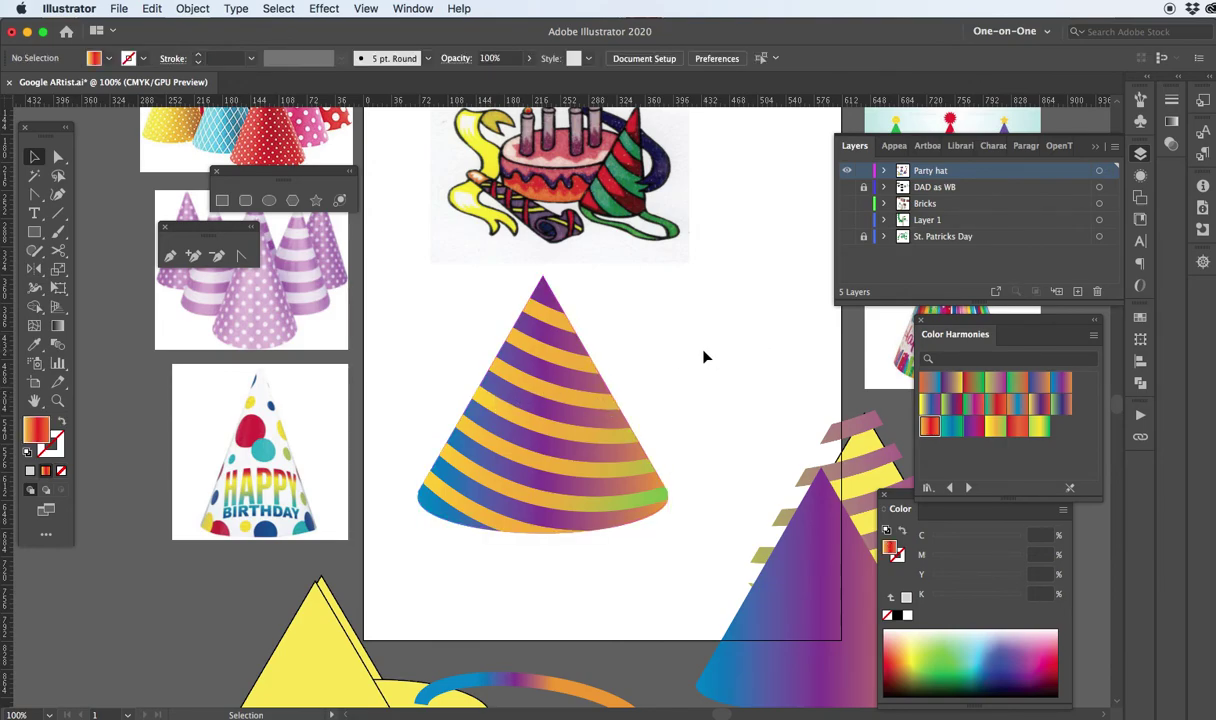
key("Tab")
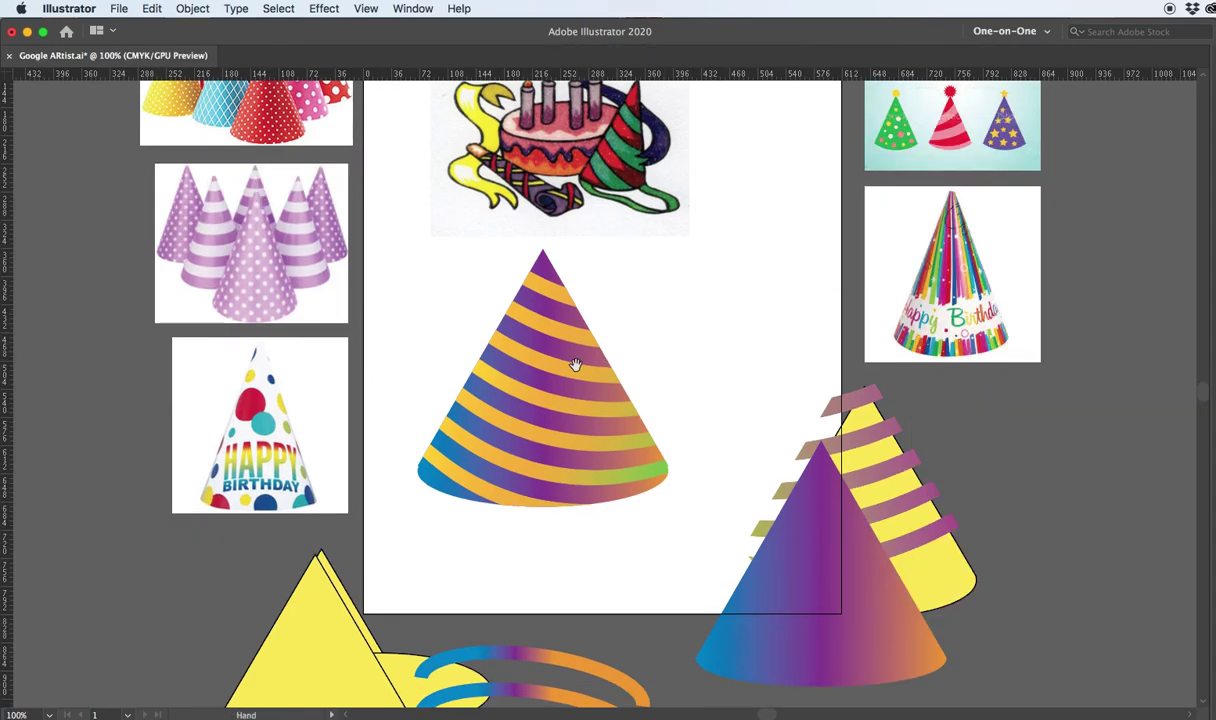
scroll(565, 398, "up", 1)
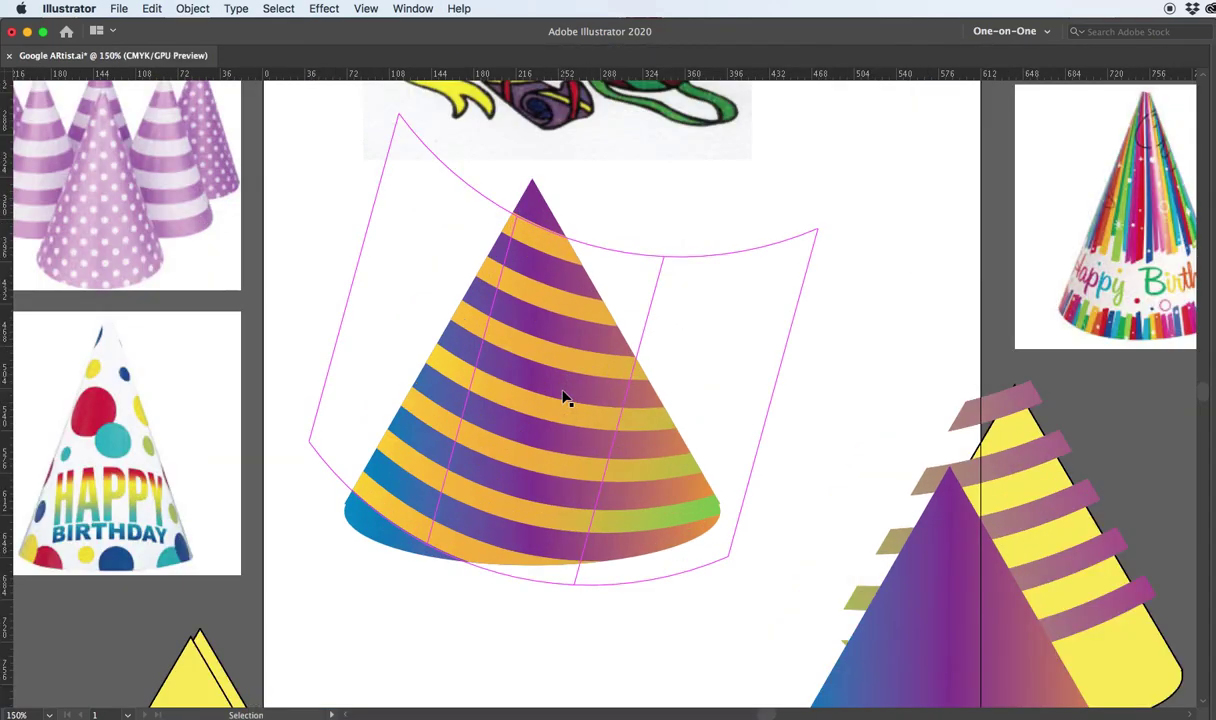